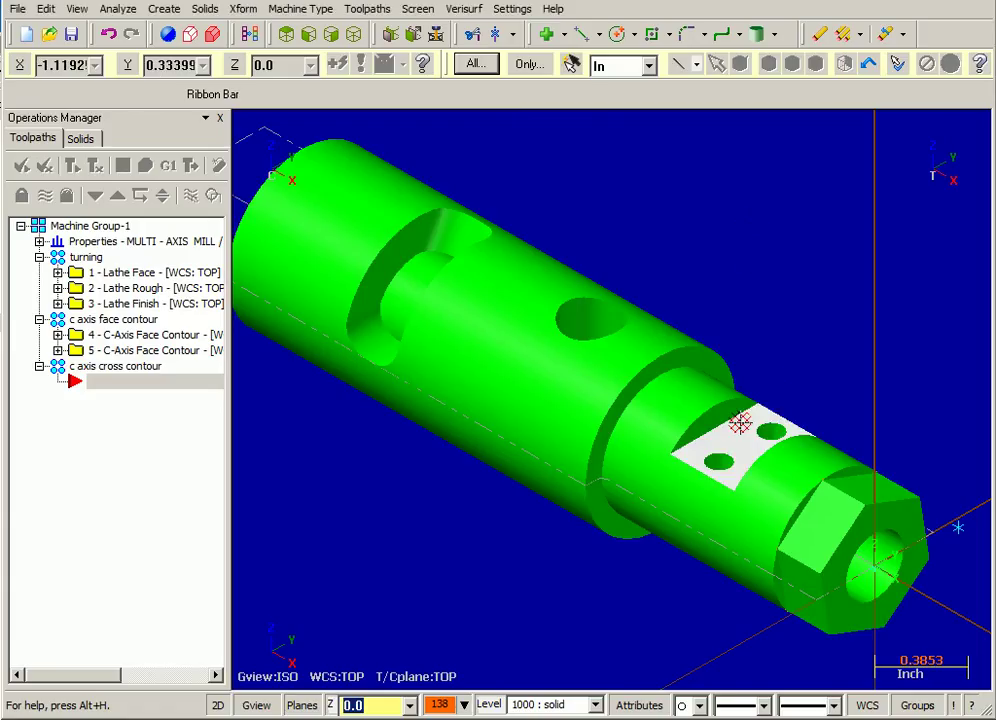
- Rotate the view from ISO so the flat with its two small holes lies along the shaft's length
middle_drag(740, 418, 791, 447)
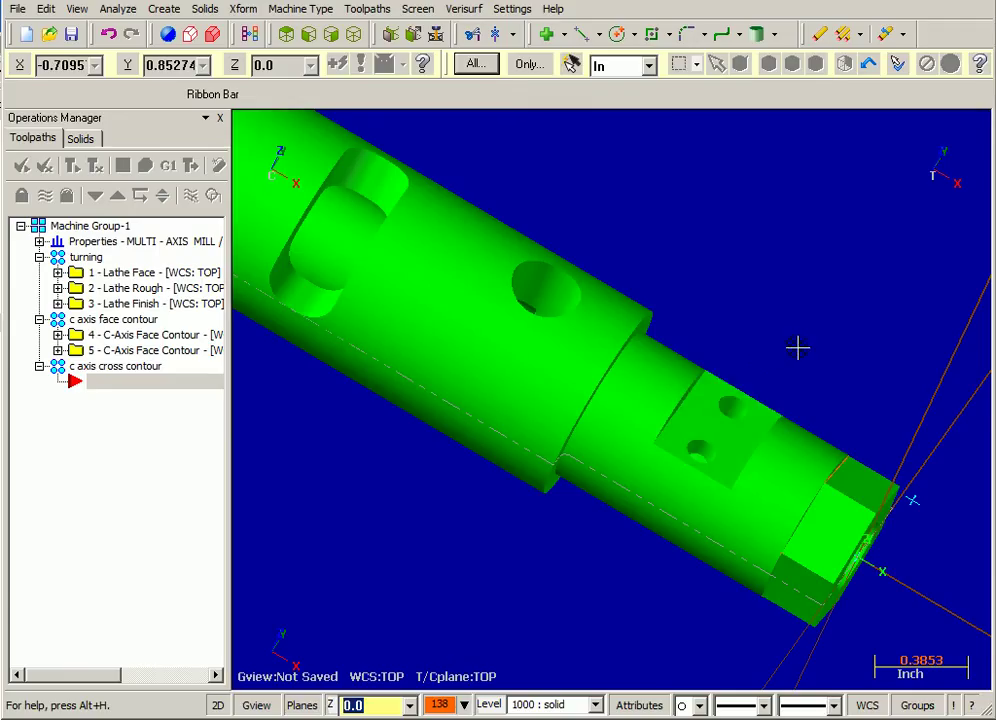
middle_drag(796, 344, 768, 344)
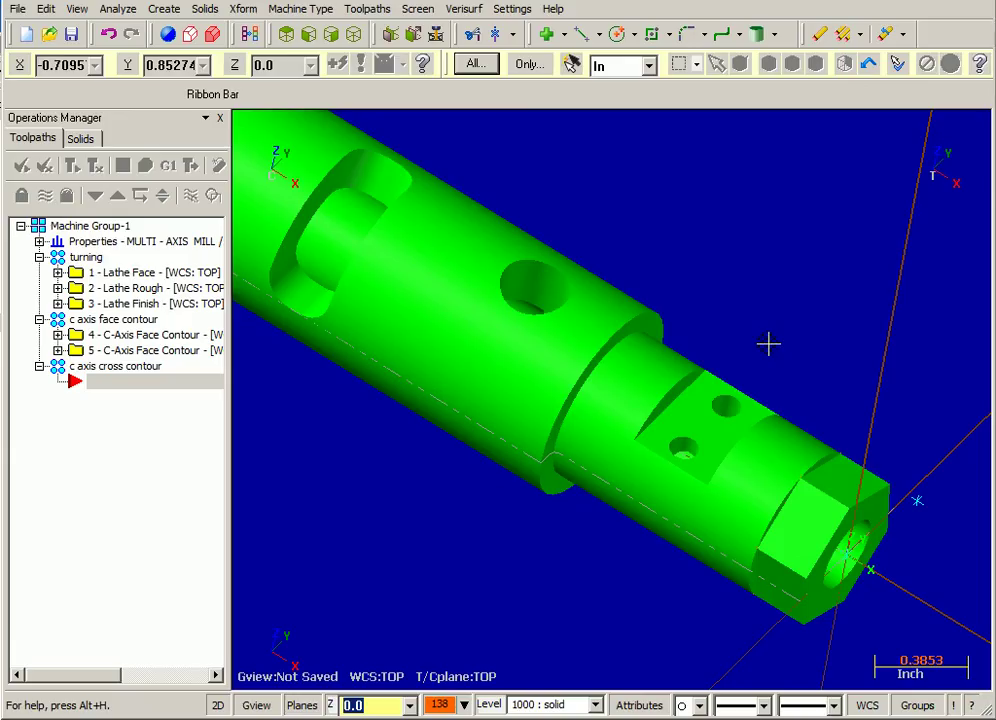
middle_drag(768, 344, 756, 338)
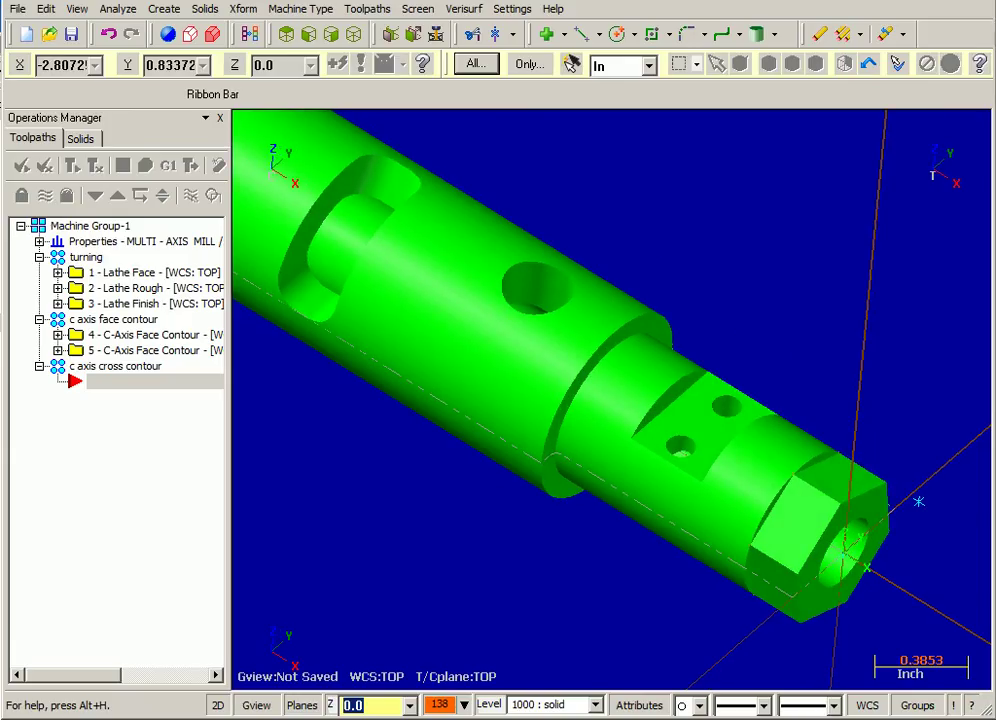
- Create a Curve on One Edge along the shaft's circular shoulder edge beside the flat
click(162, 9)
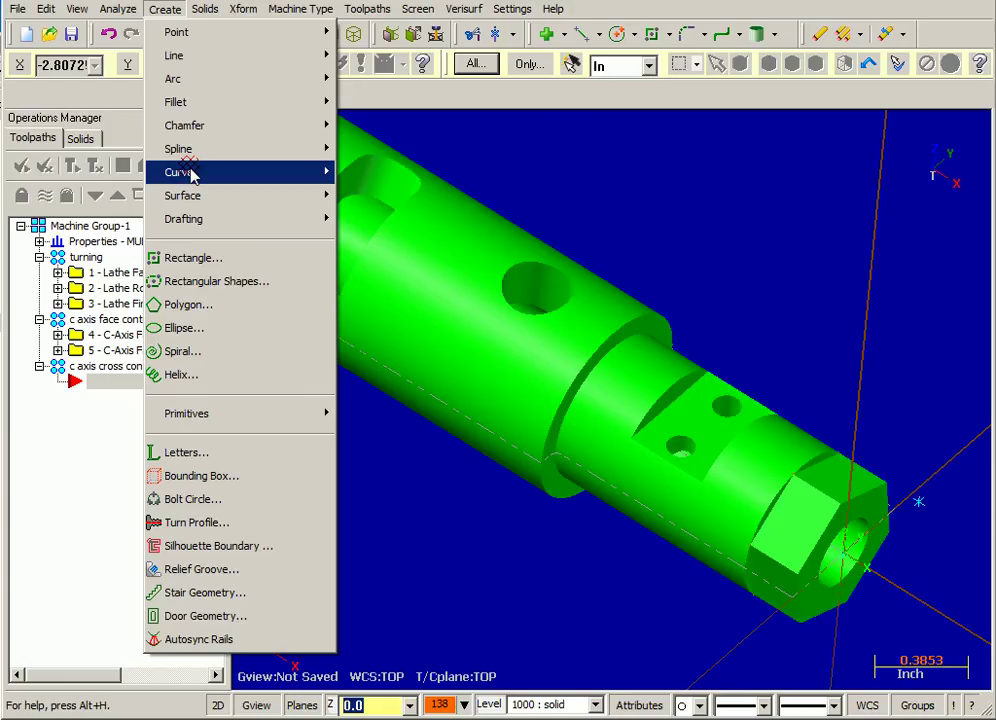
mouse_move(192, 174)
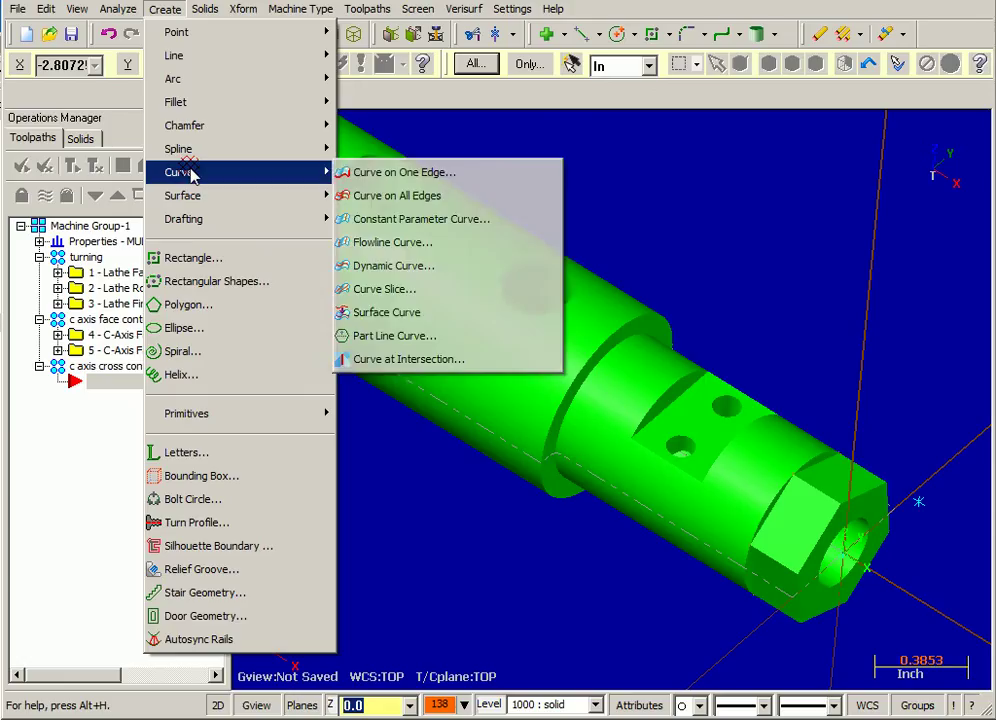
click(368, 174)
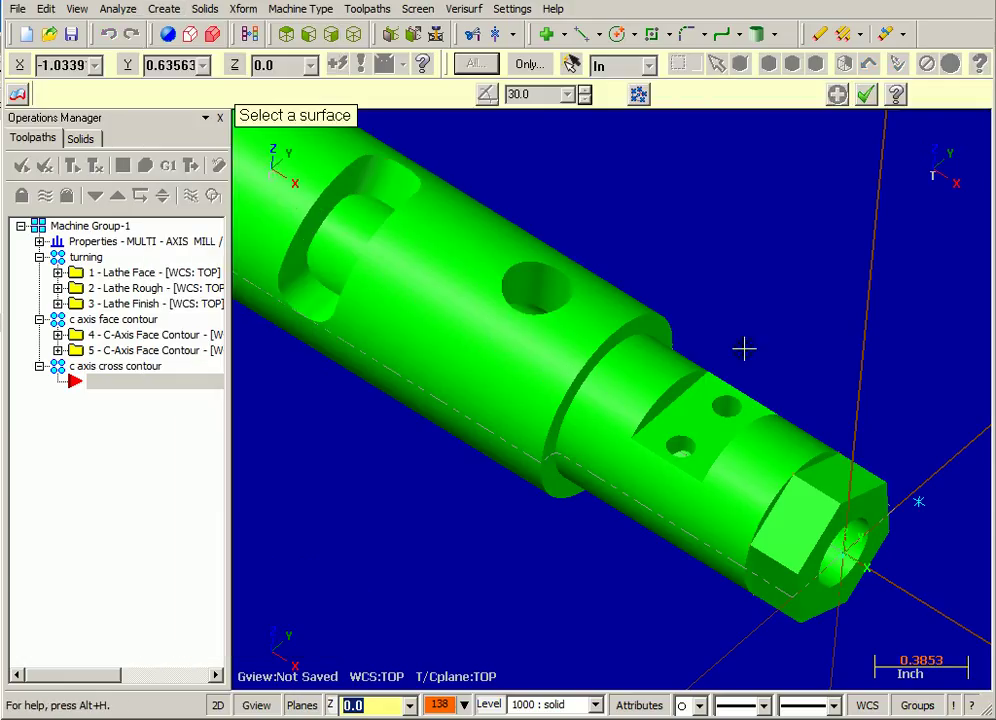
click(696, 404)
middle_drag(702, 305, 806, 336)
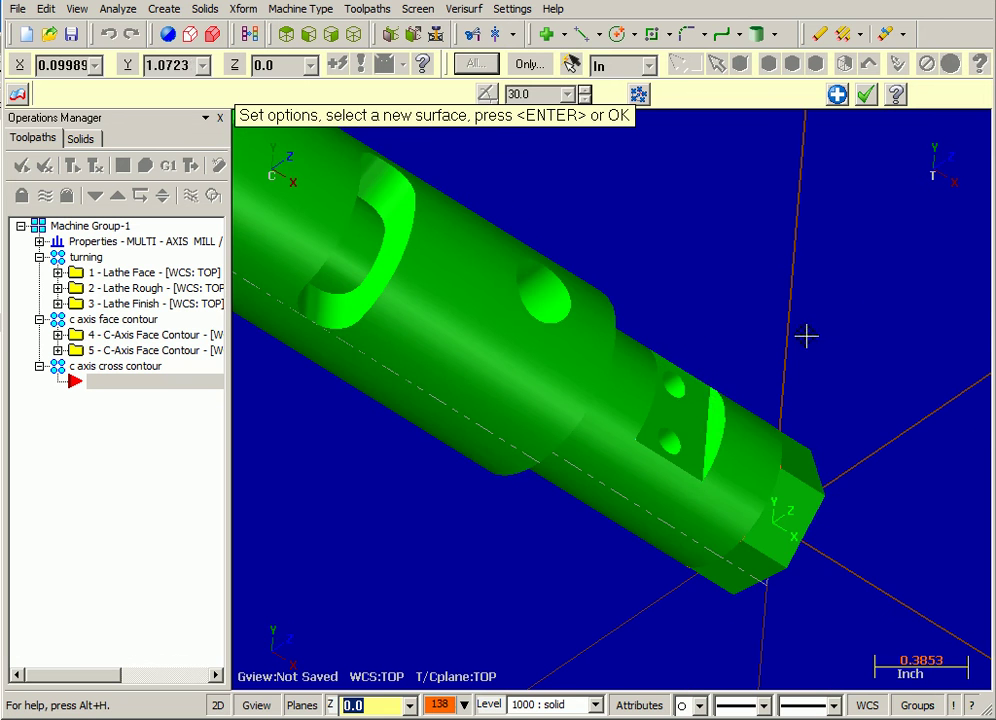
click(709, 422)
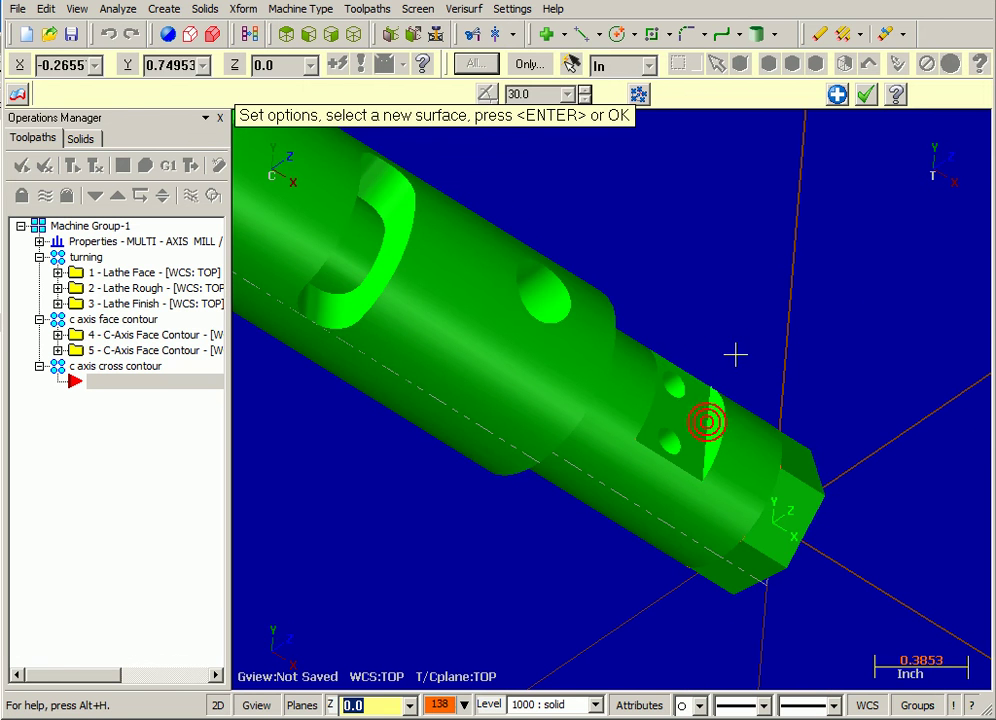
mouse_move(735, 354)
middle_down()
mouse_move(765, 336)
mouse_move(707, 298)
mouse_move(650, 279)
middle_up()
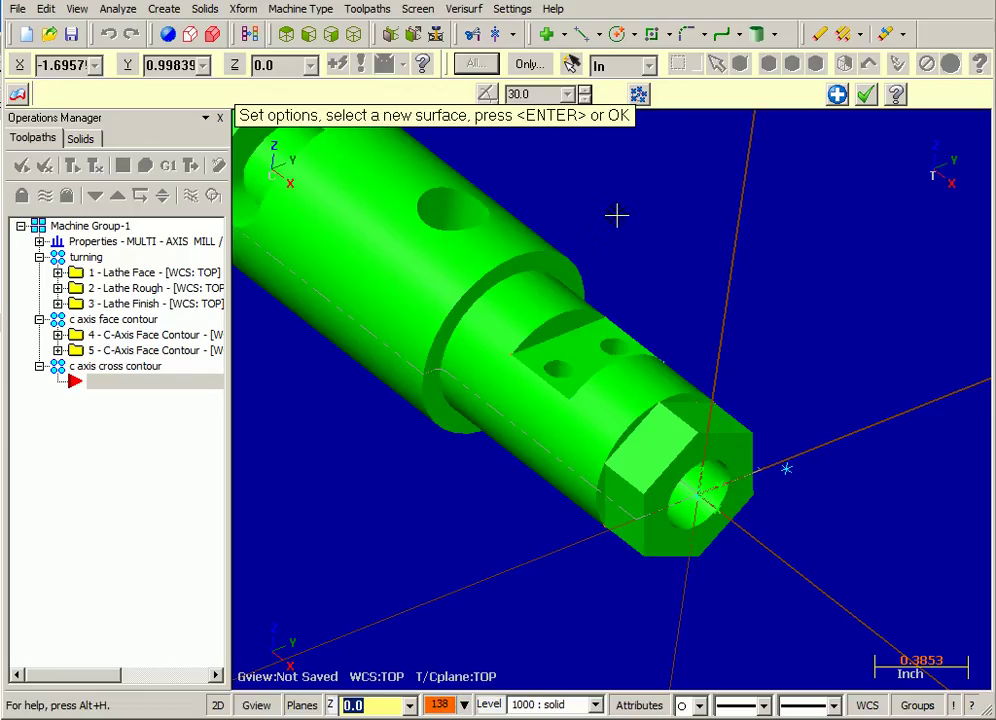
click(558, 256)
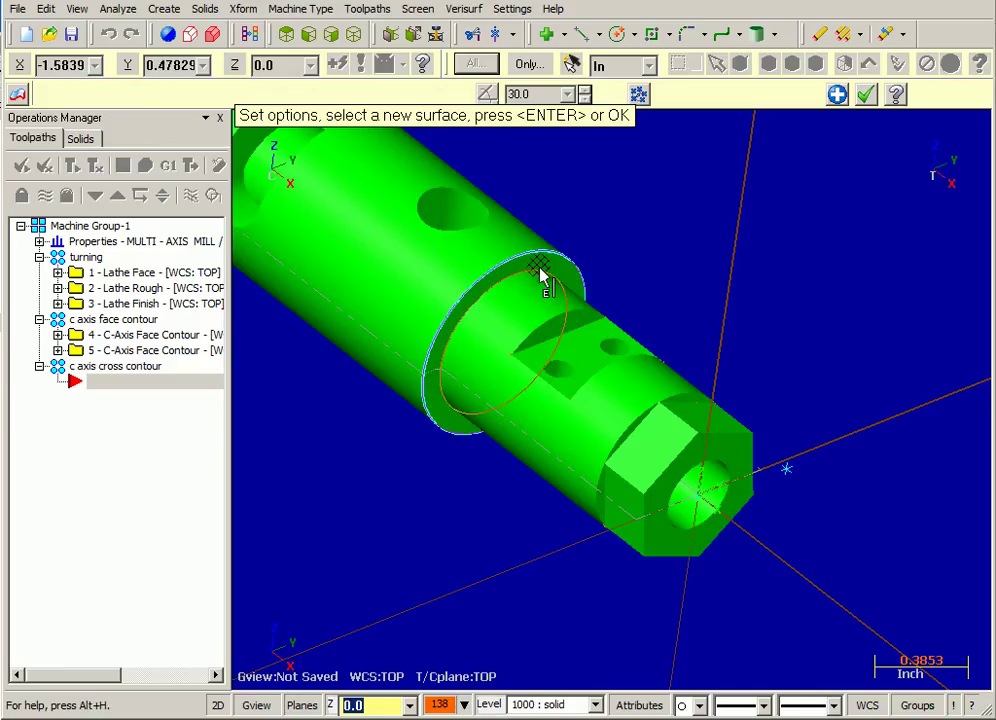
click(540, 270)
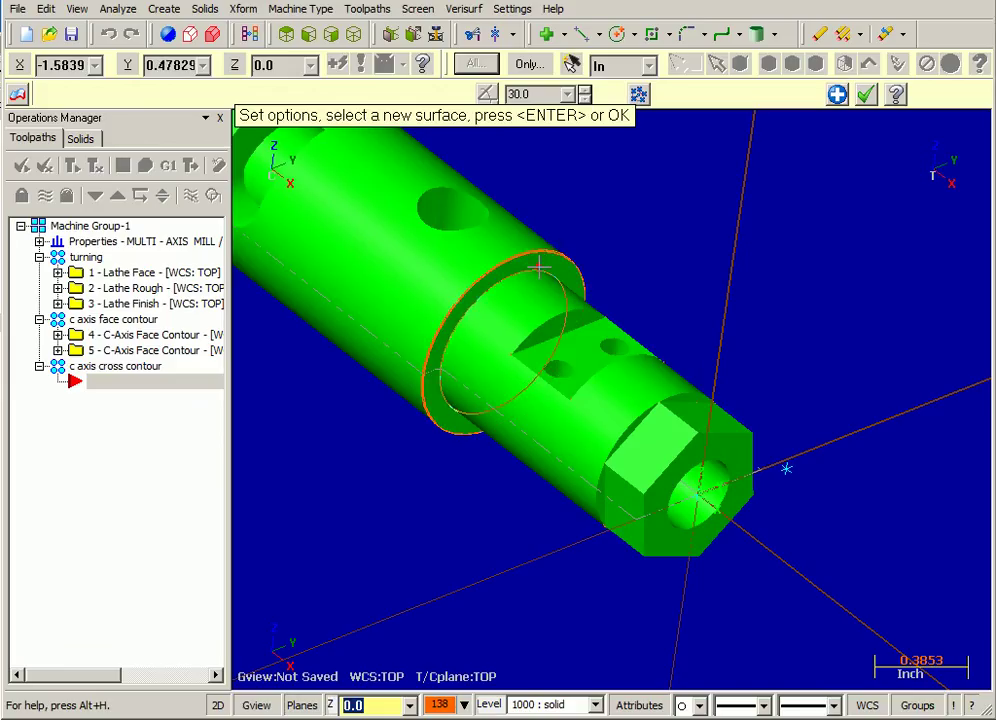
- Finish the shoulder edge curve and inspect the curves in wireframe before returning to shaded
click(865, 95)
key(alt+s)
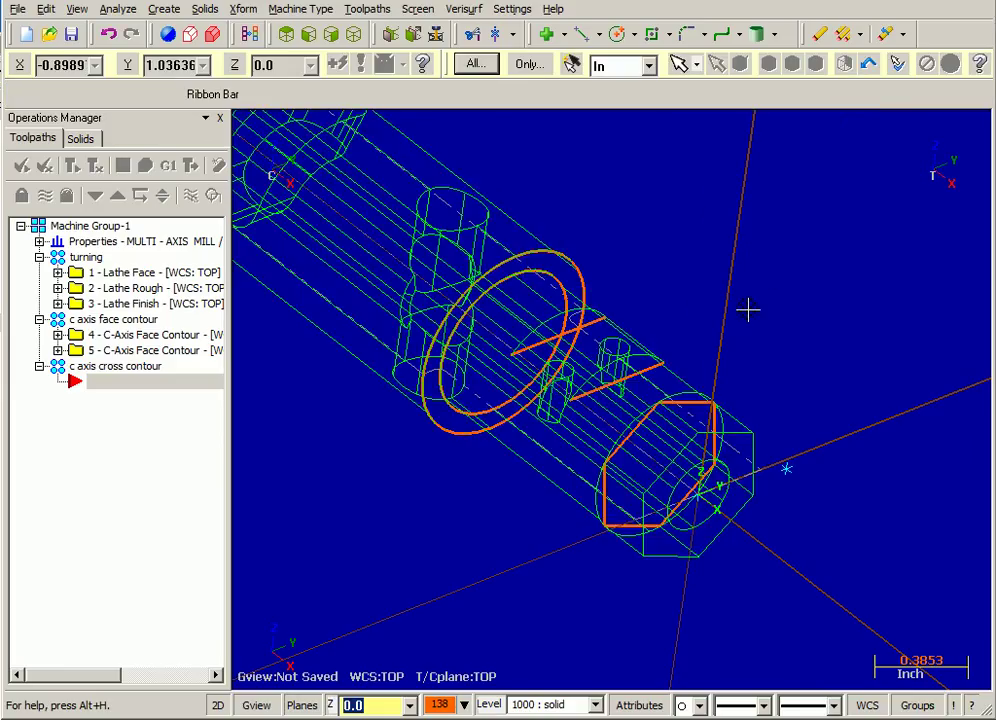
middle_drag(748, 310, 780, 288)
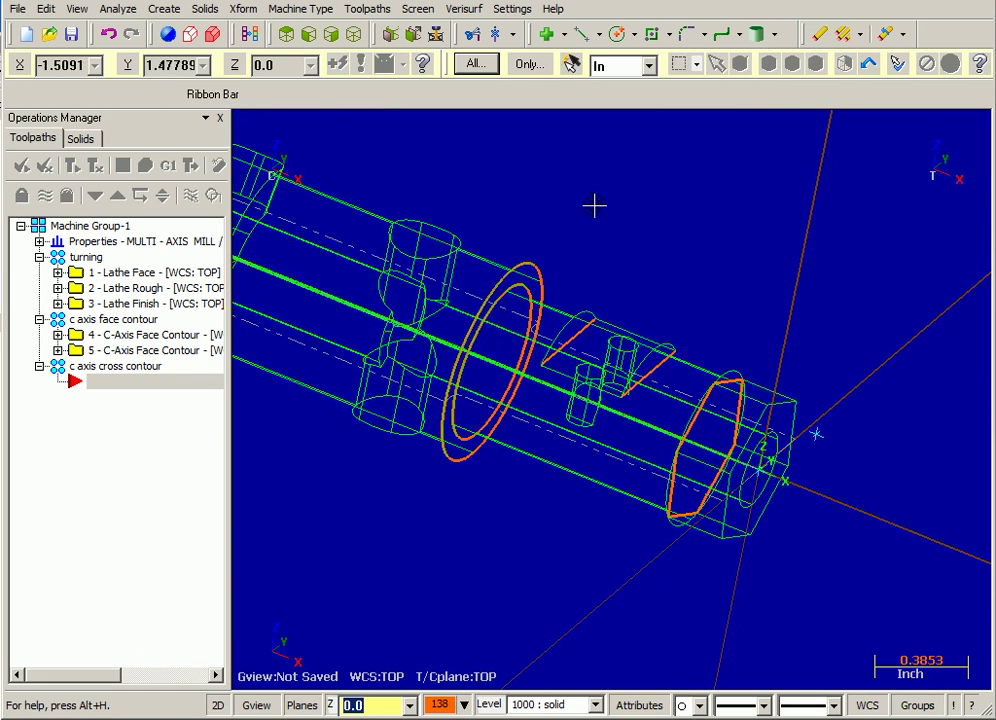
key(alt+s)
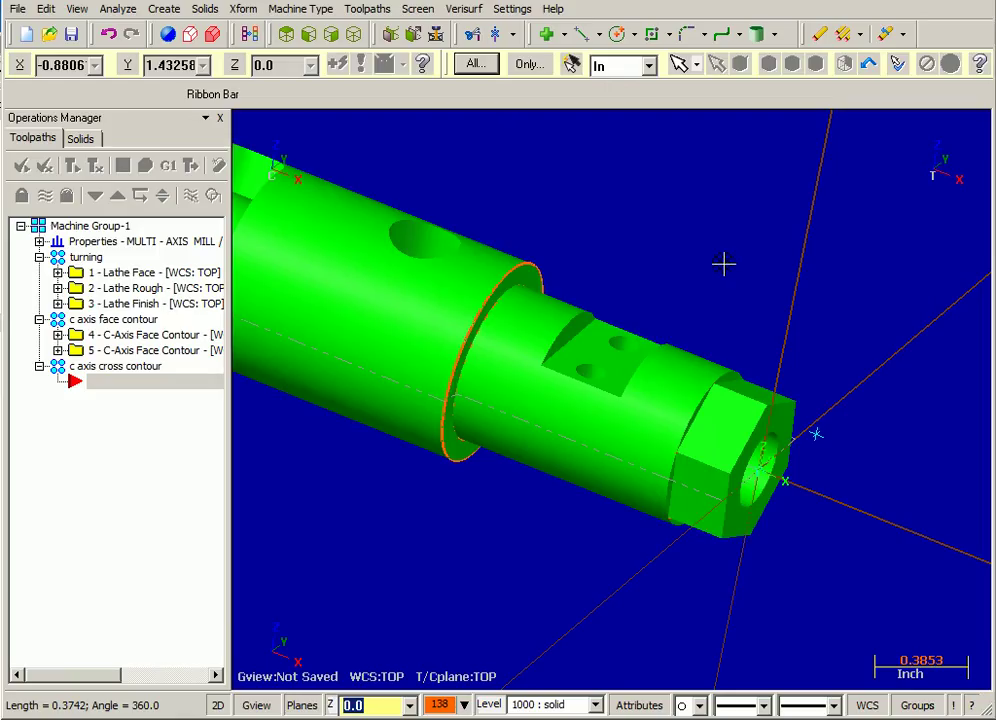
- Review the saved views in the View Manager, leaving the WCS at TOP
click(867, 705)
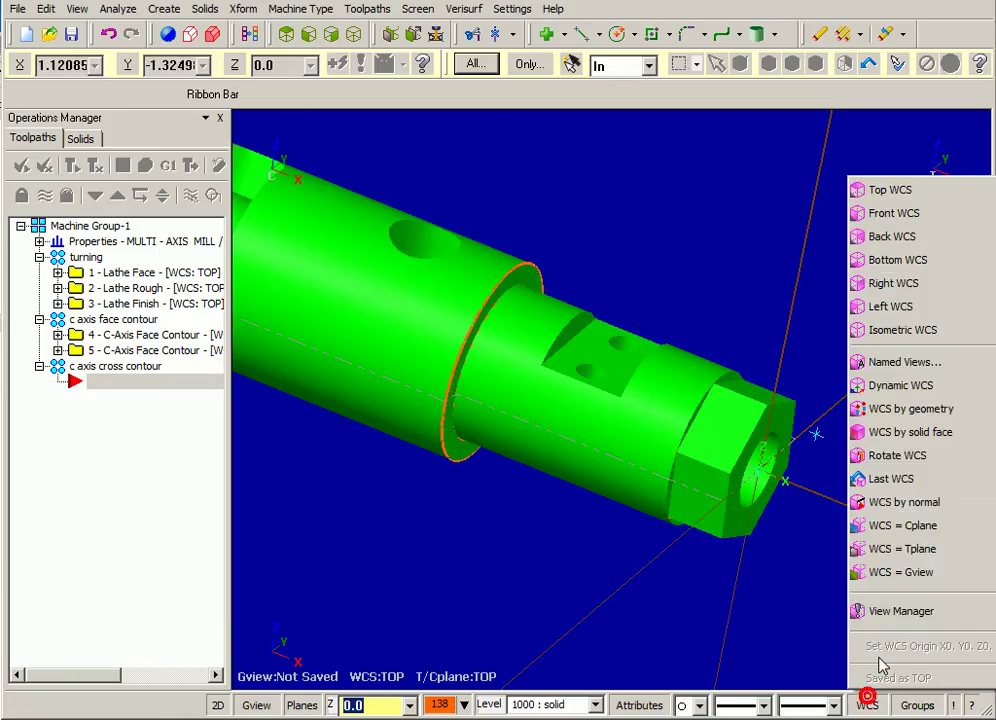
click(890, 614)
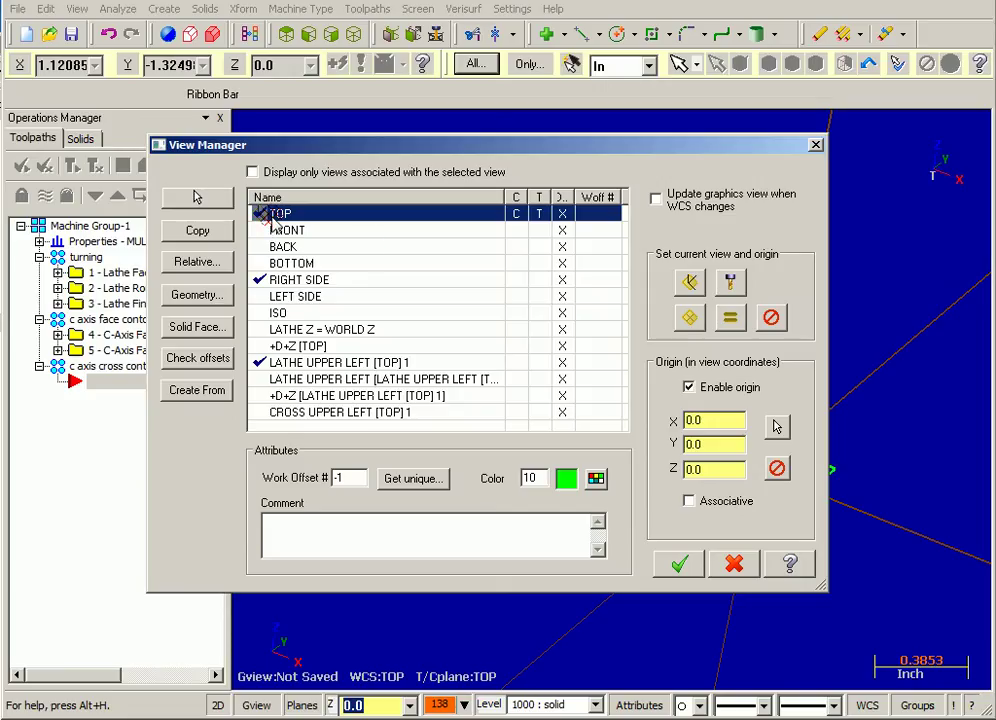
drag(272, 222, 524, 228)
click(670, 567)
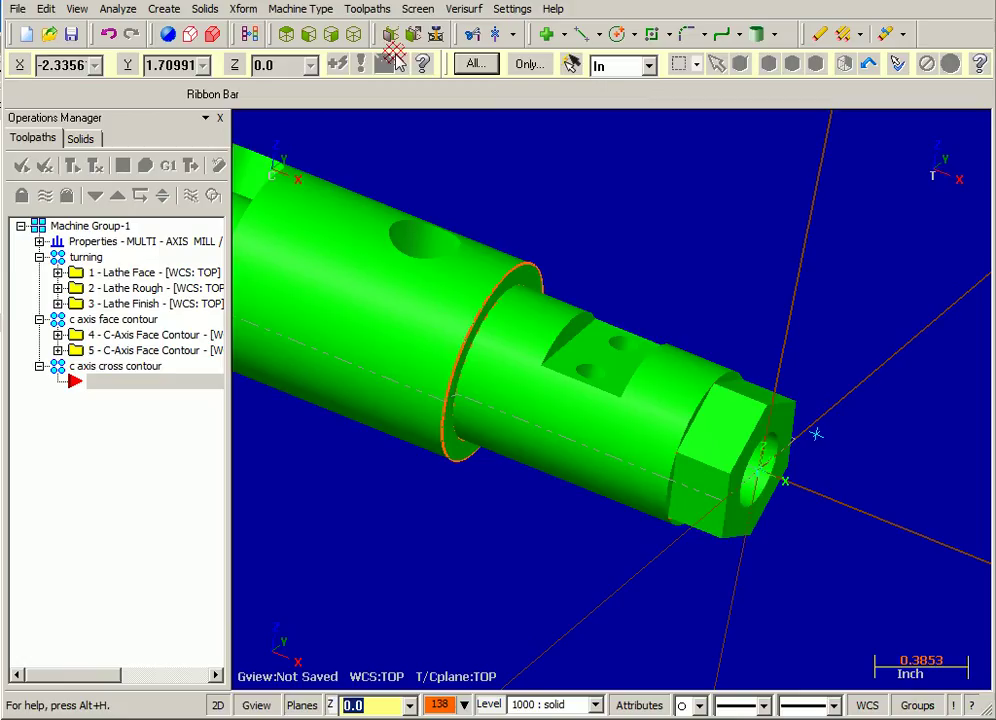
- Start a C-axis Cross Contour toolpath chained on the two straight lines across the flat
click(367, 12)
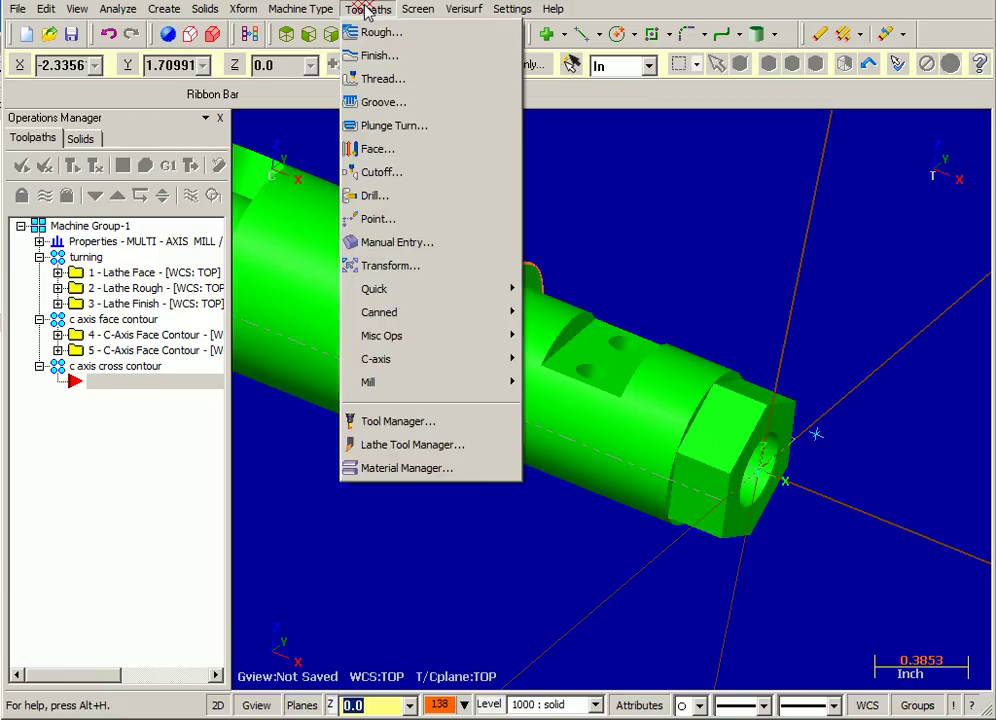
mouse_move(399, 369)
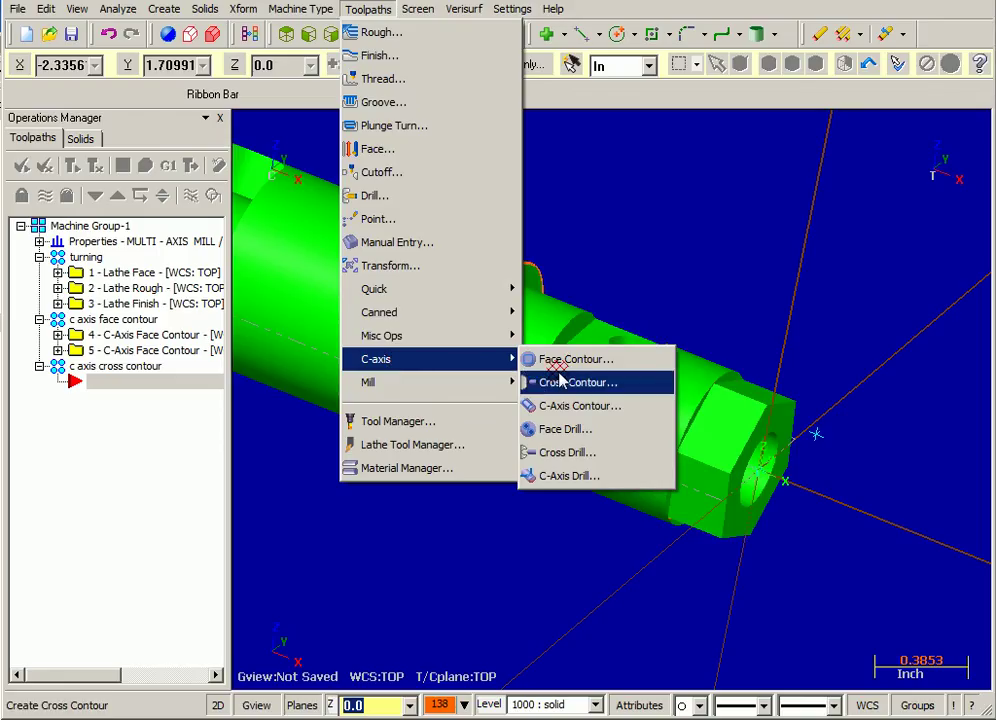
click(563, 385)
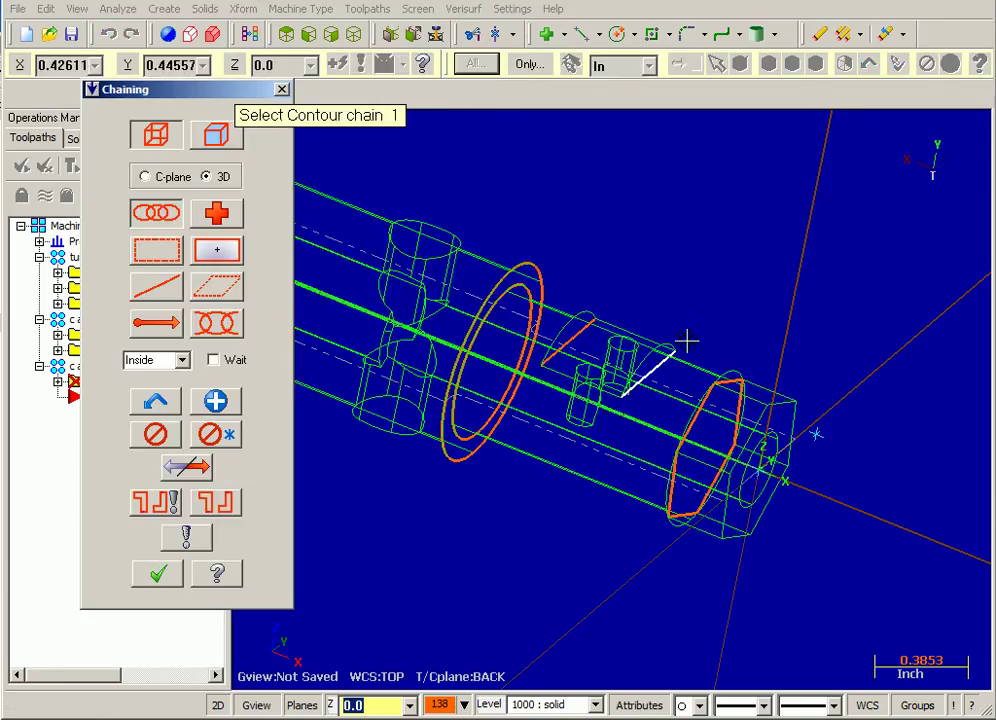
click(575, 338)
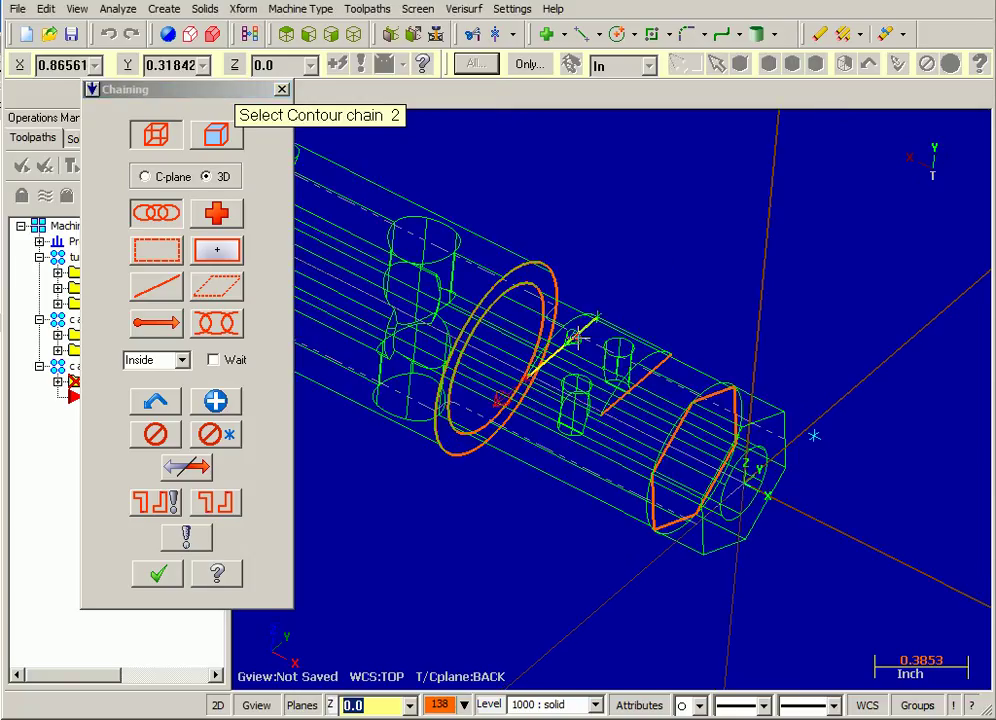
click(605, 408)
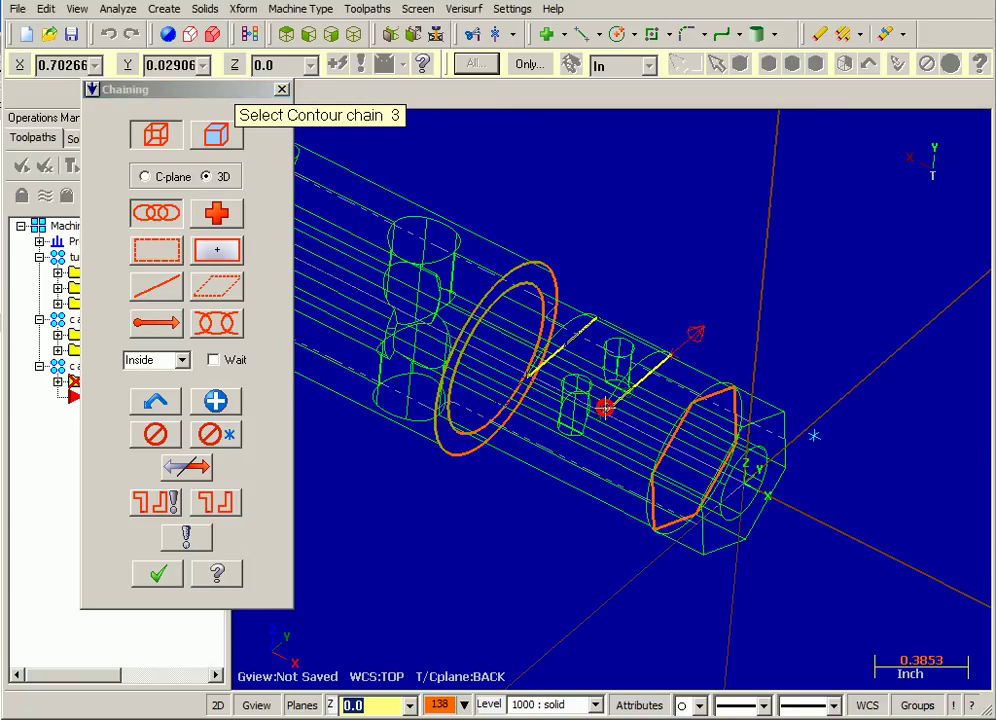
click(158, 573)
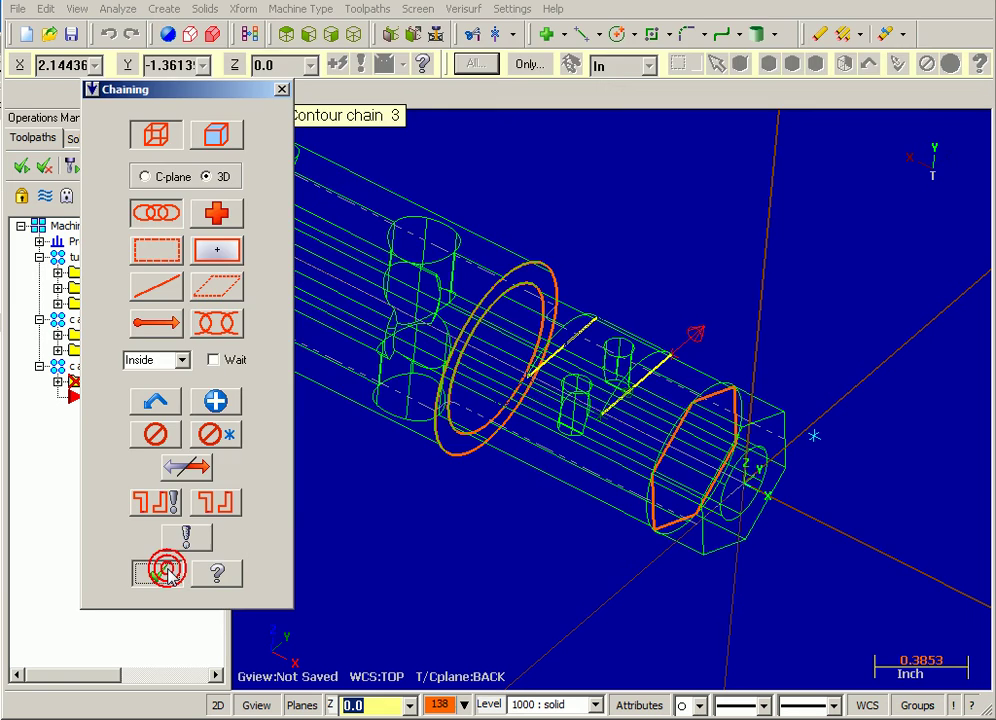
- Use the 5/16 FLAT ENDMILL and set cutter compensation to Wear
click(153, 113)
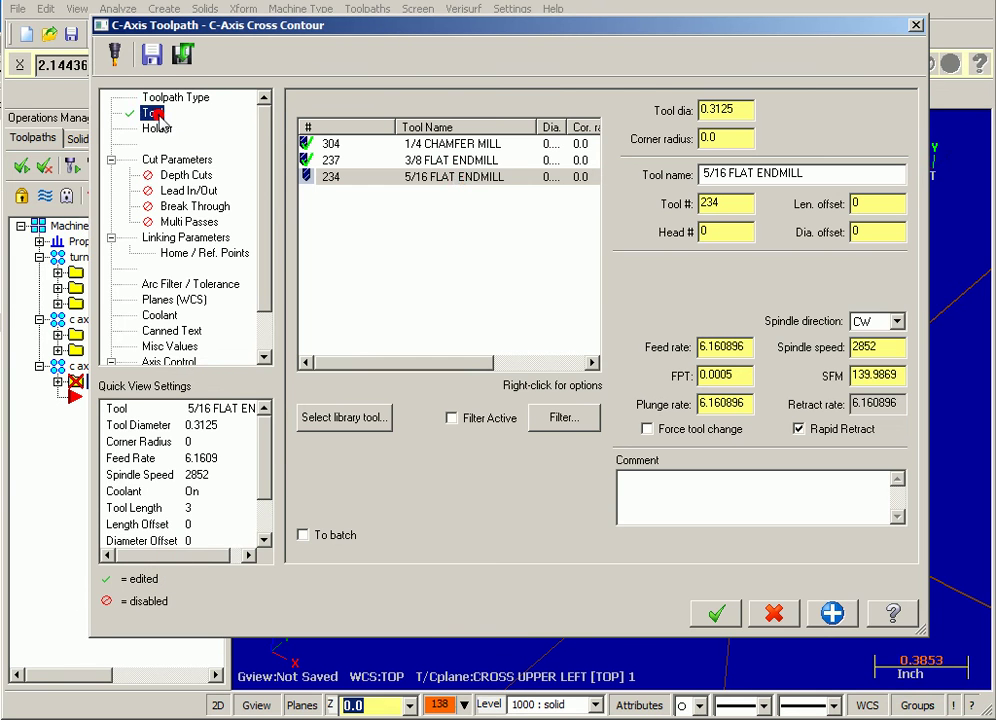
click(470, 180)
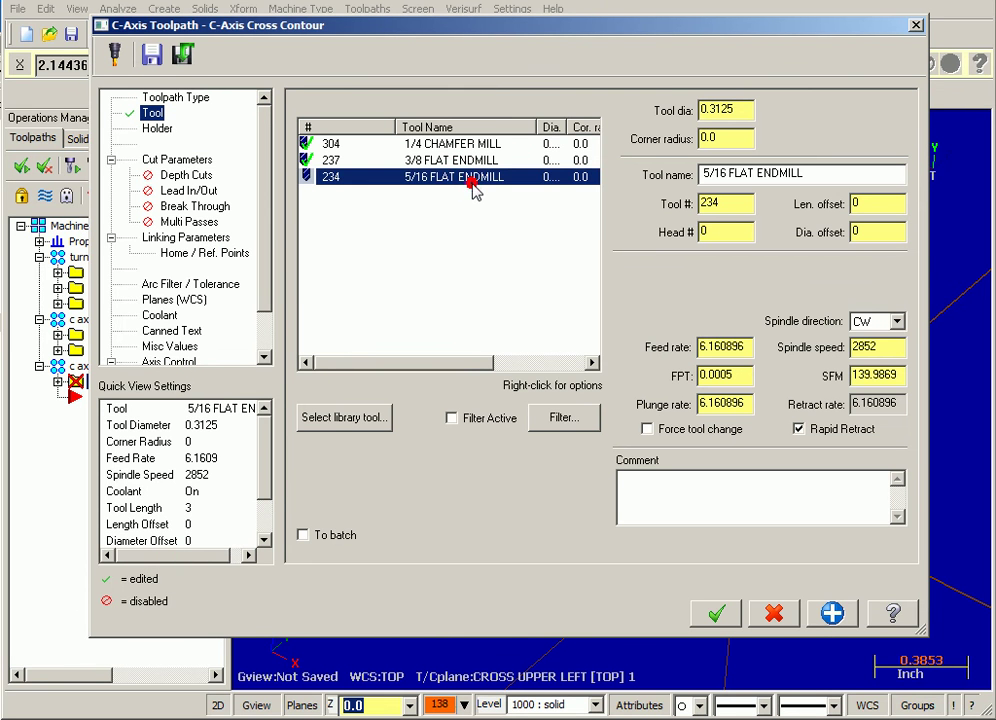
click(188, 161)
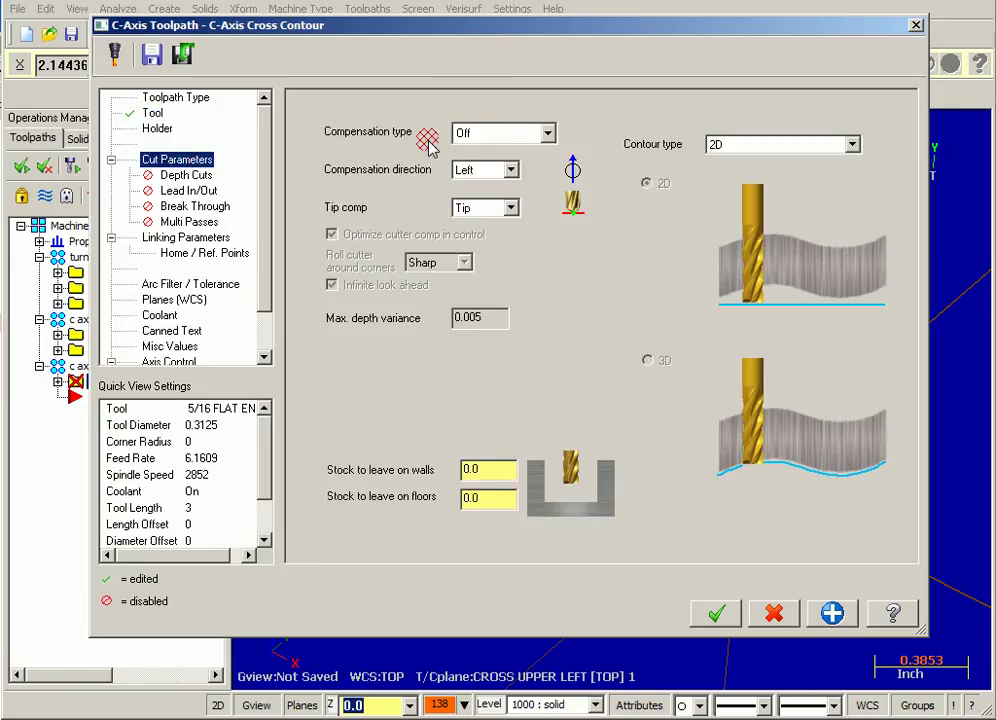
click(549, 135)
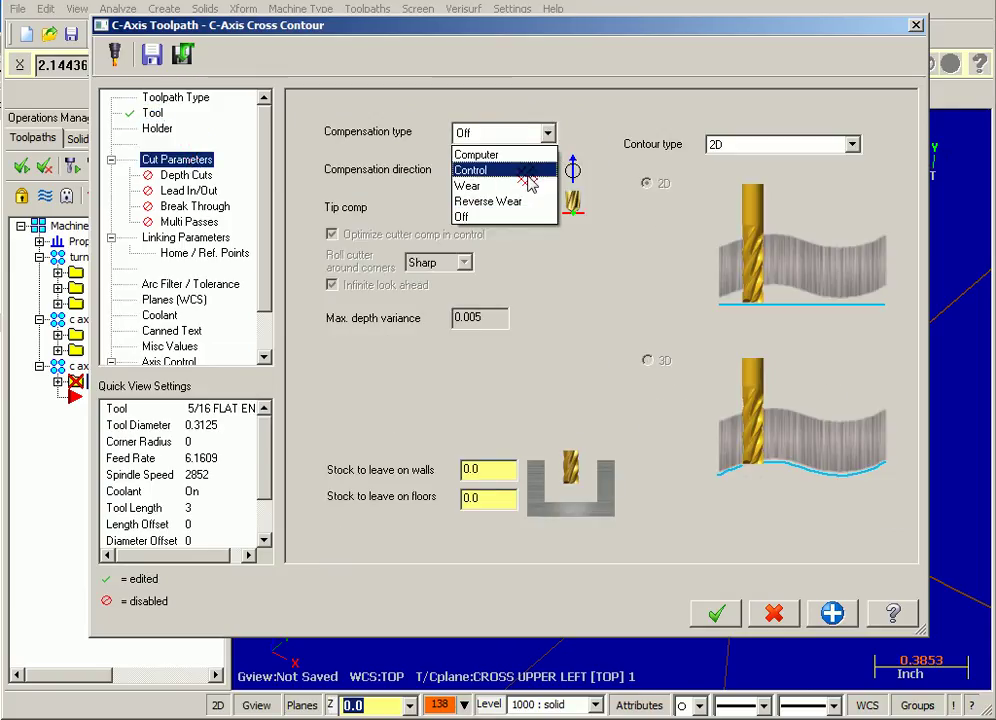
click(521, 187)
- Turn on matching perpendicular 110% (0.34375) entry and exit lead lines
click(190, 191)
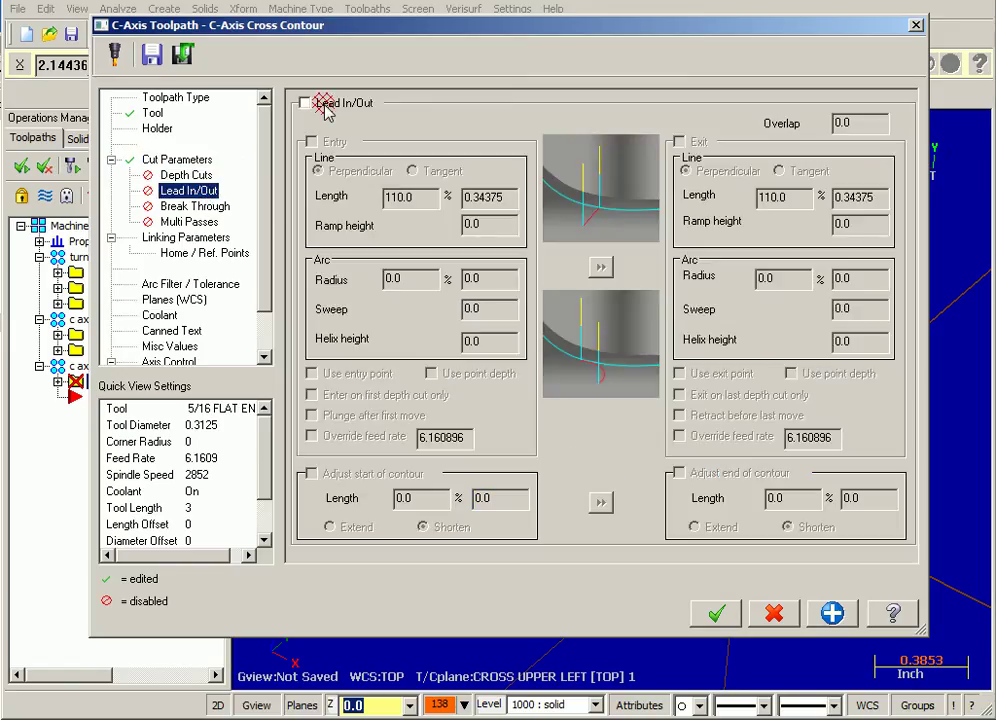
click(325, 103)
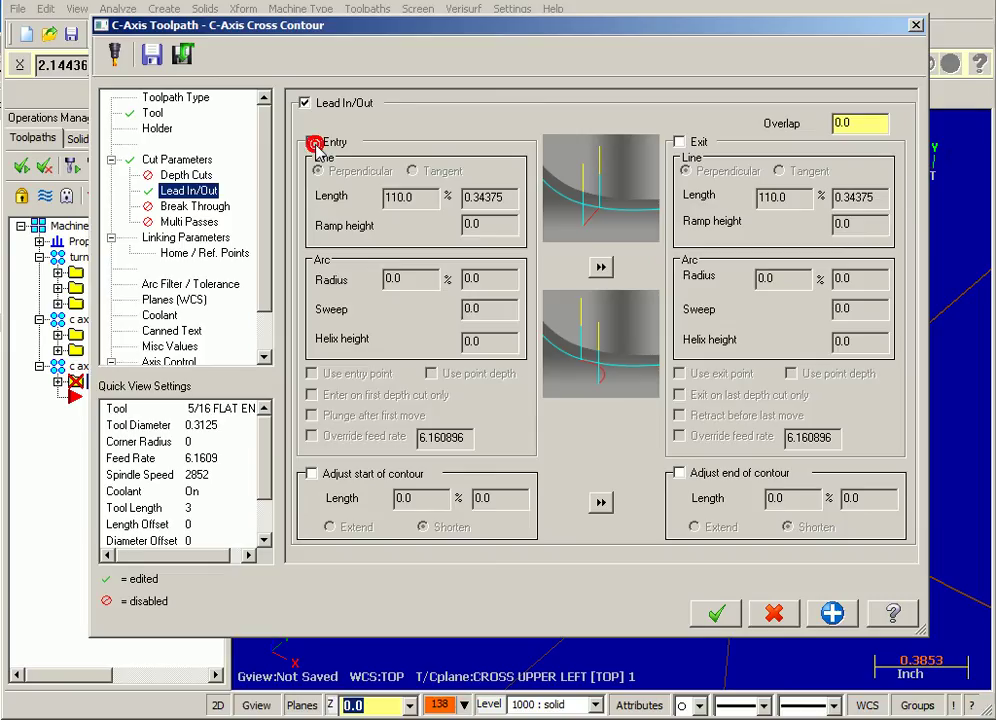
click(313, 143)
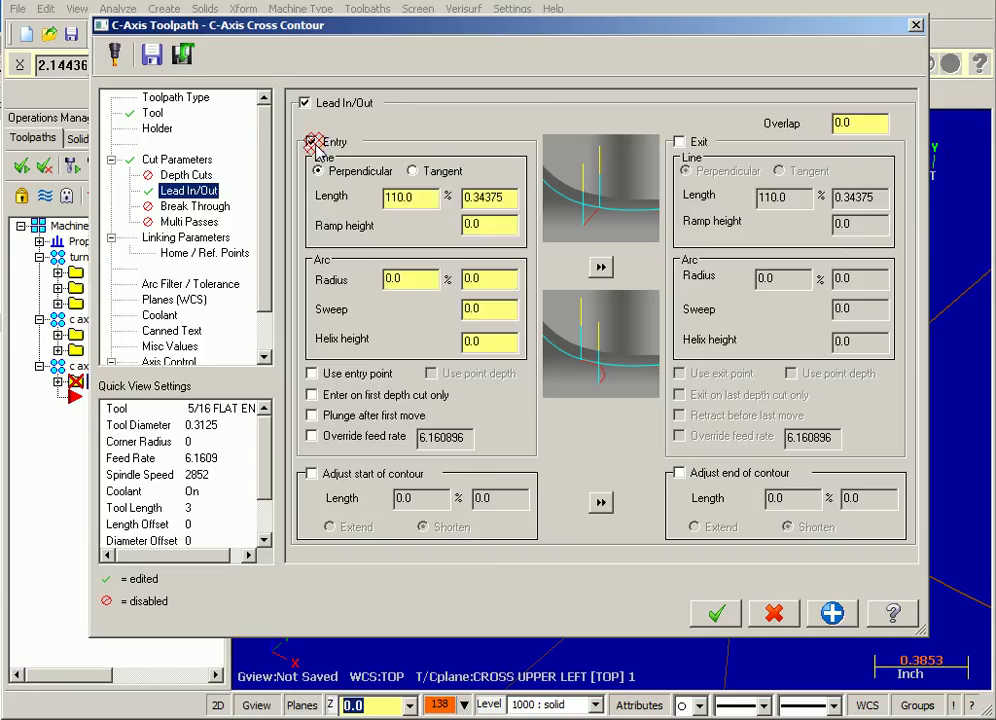
click(604, 269)
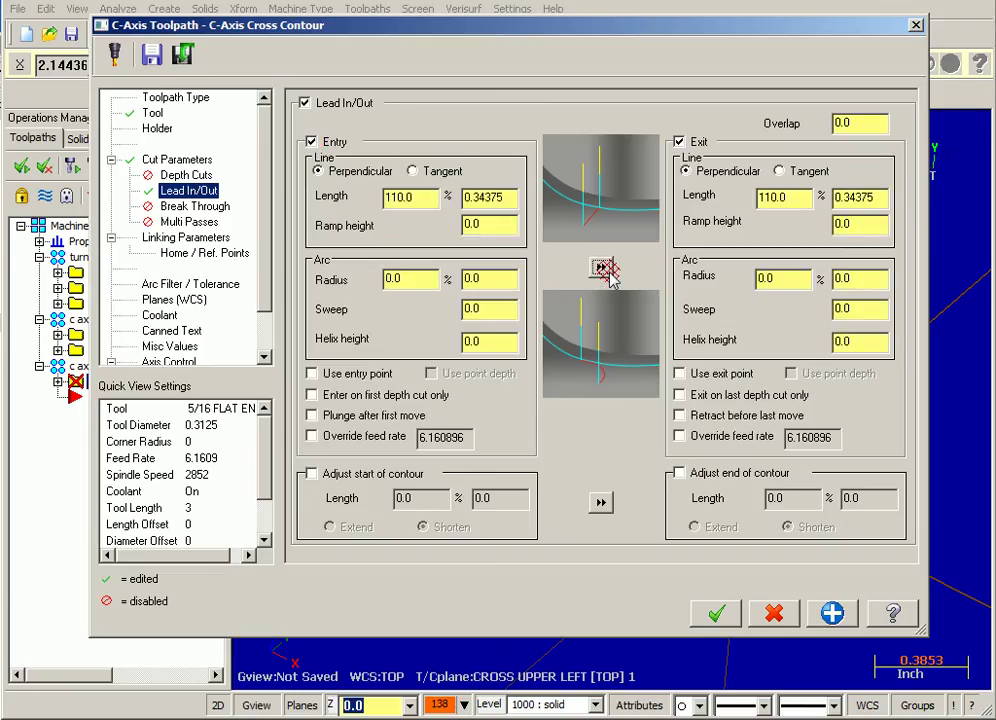
- Enable Multi Passes with 1 rough and 2 finish passes at 0.01 spacing, tool not kept down
click(190, 221)
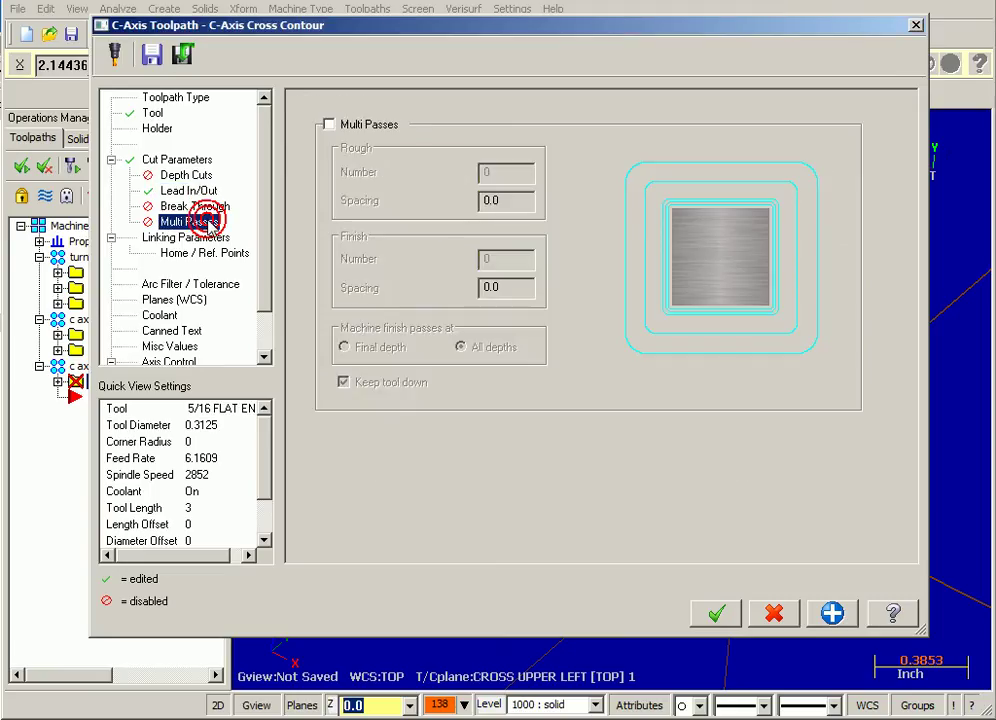
click(329, 124)
click(500, 178)
double_click(500, 178)
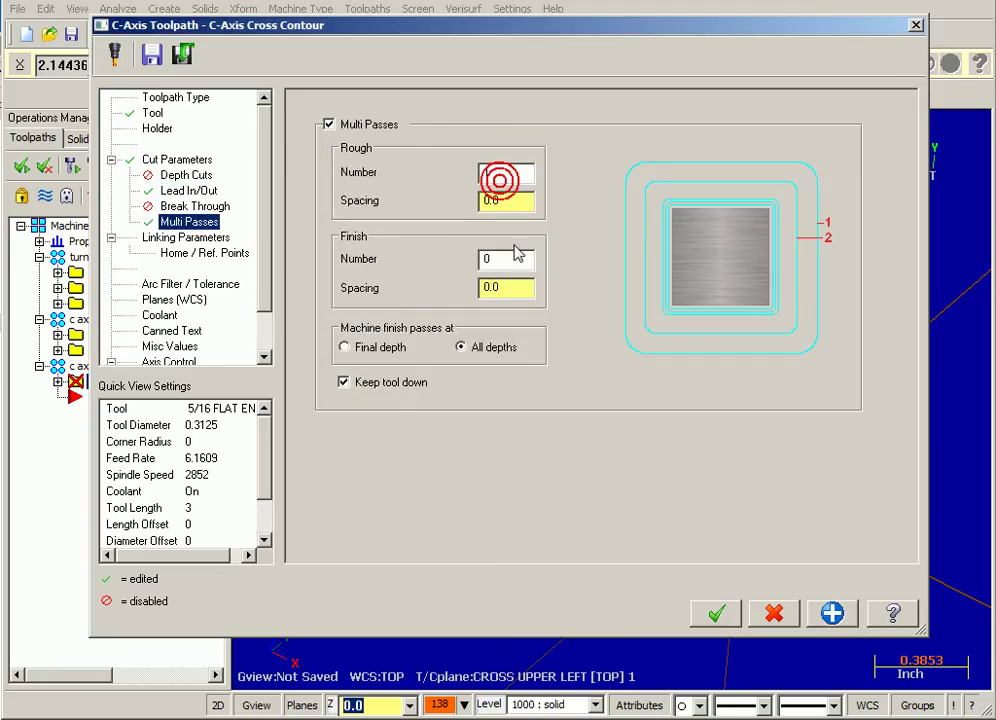
text(1)
double_click(513, 260)
text(2)
click(516, 288)
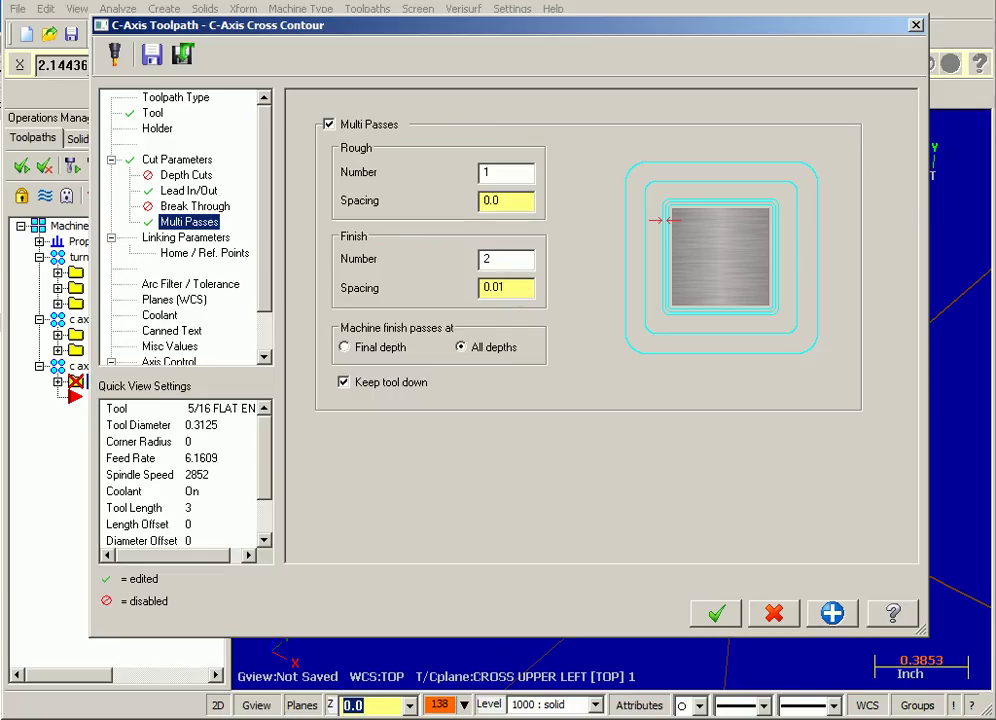
click(405, 382)
- Set the feed plane to 0 incremental and switch the retract height to Absolute
click(190, 238)
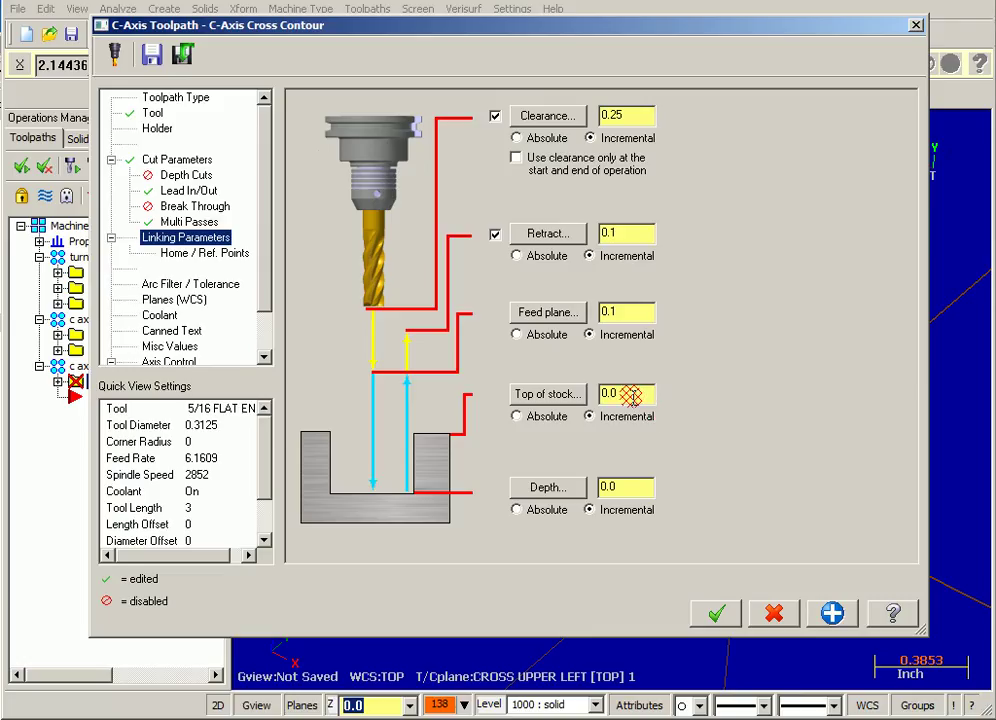
double_click(628, 311)
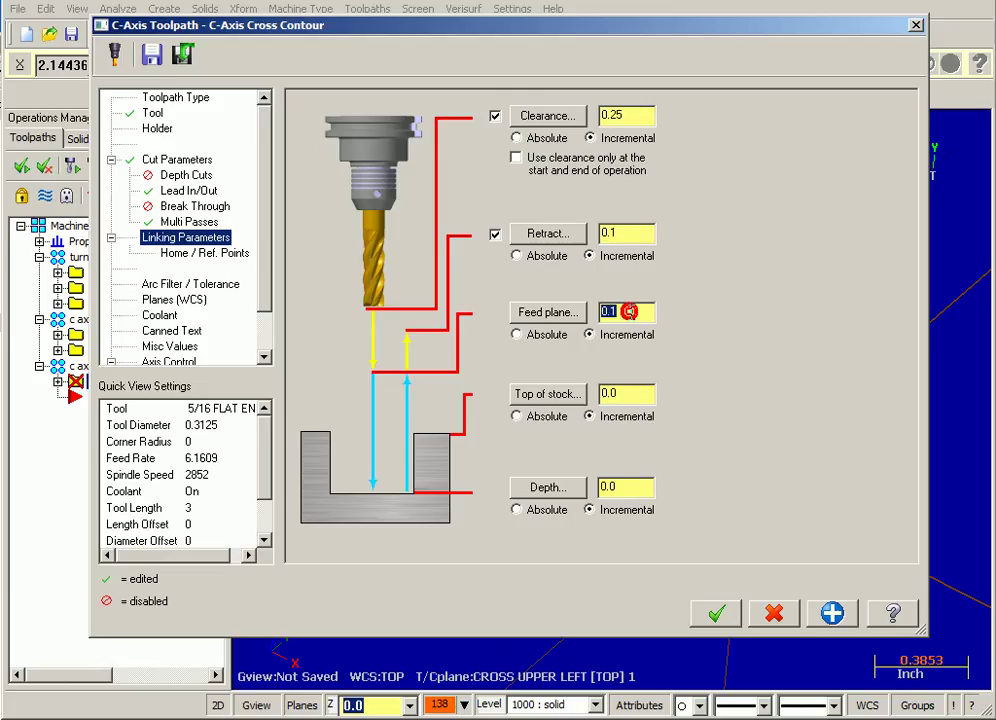
text(0)
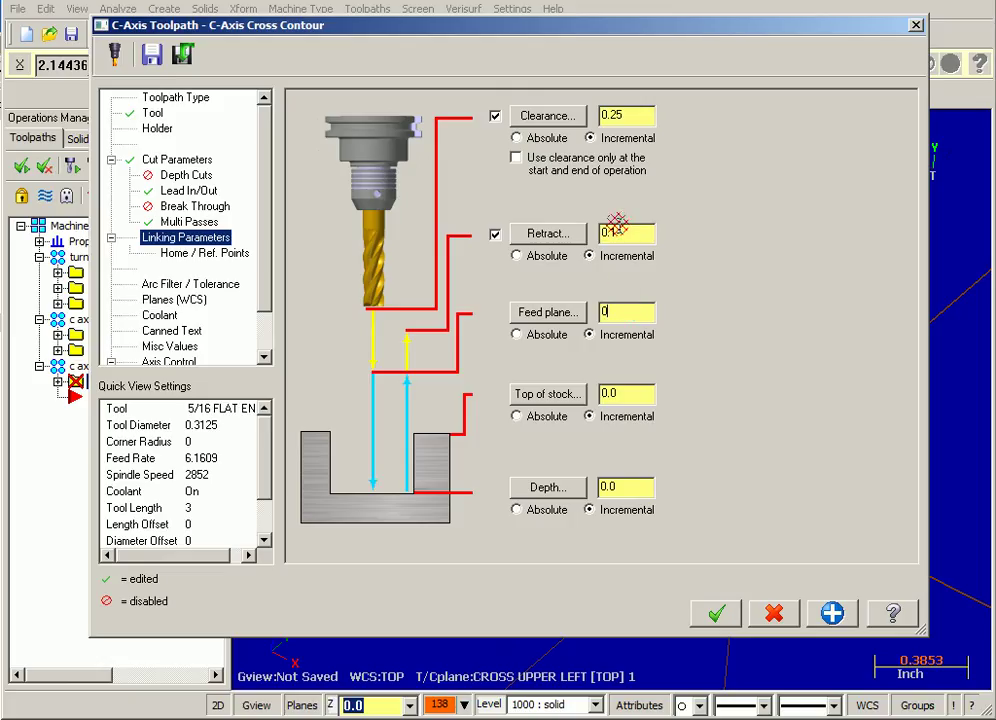
click(537, 256)
double_click(620, 232)
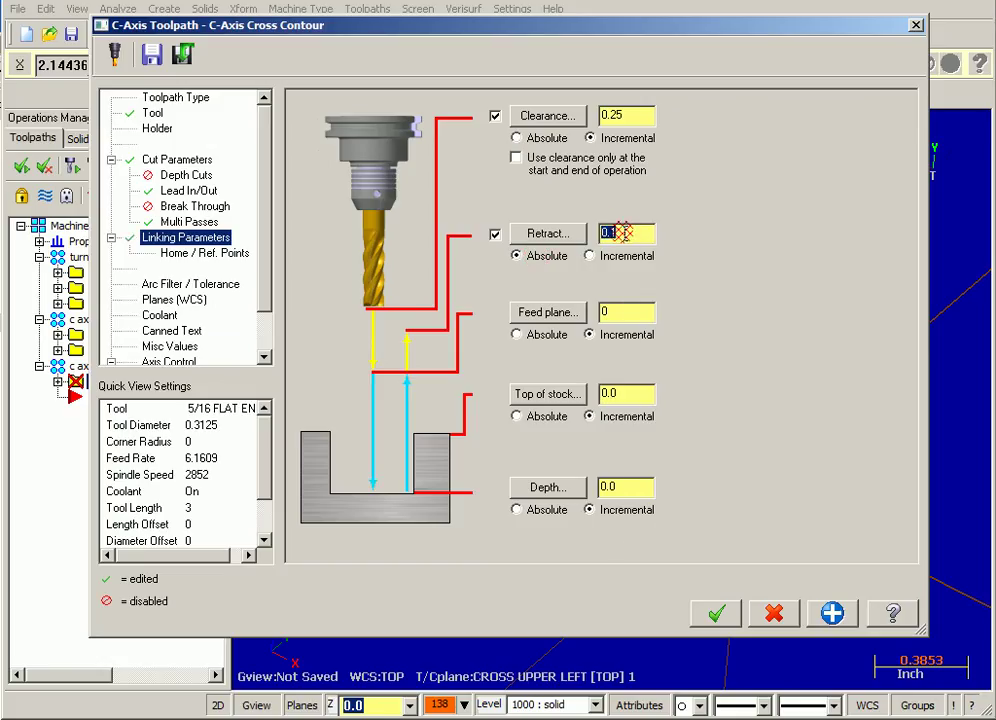
- Set the retract height from the shaft arc's radius, giving 0.4425 absolute
right_click(622, 233)
click(665, 293)
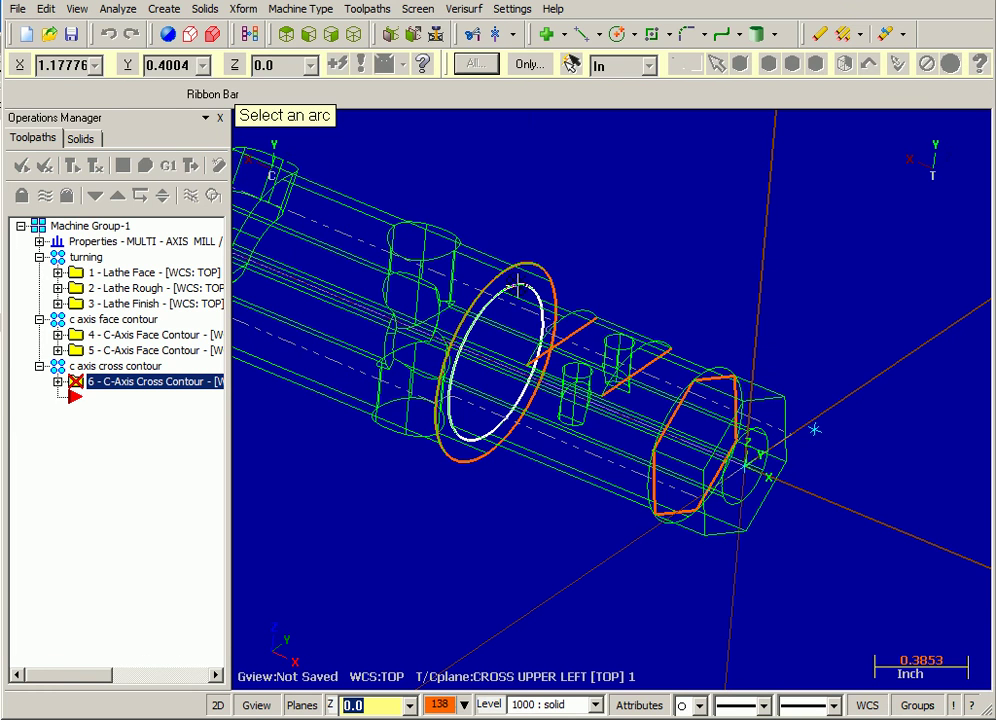
click(518, 290)
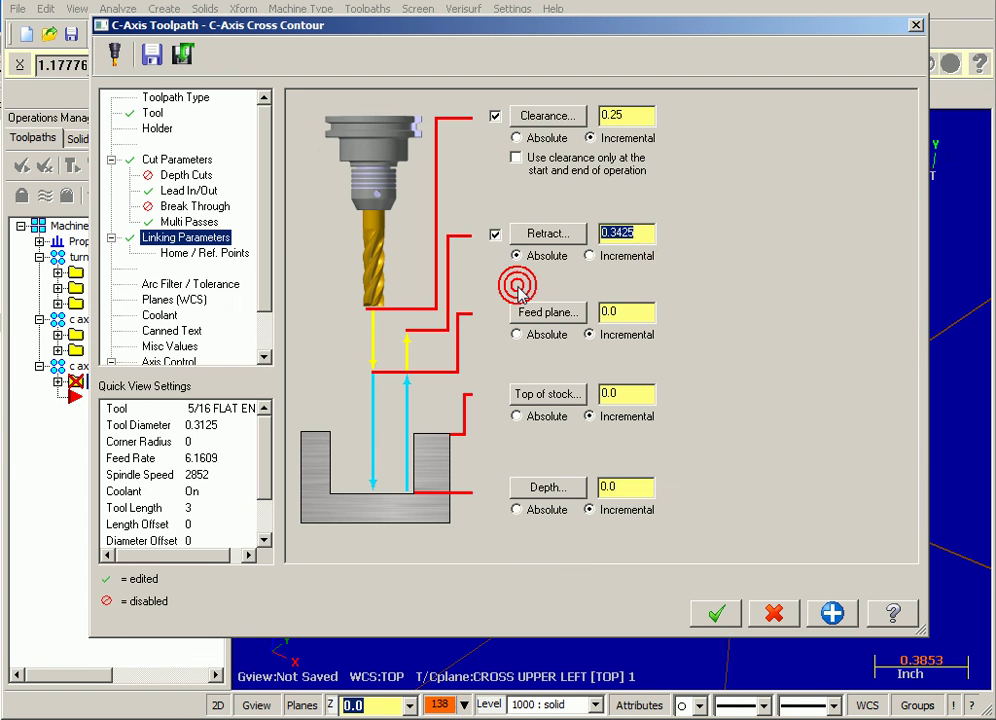
click(647, 234)
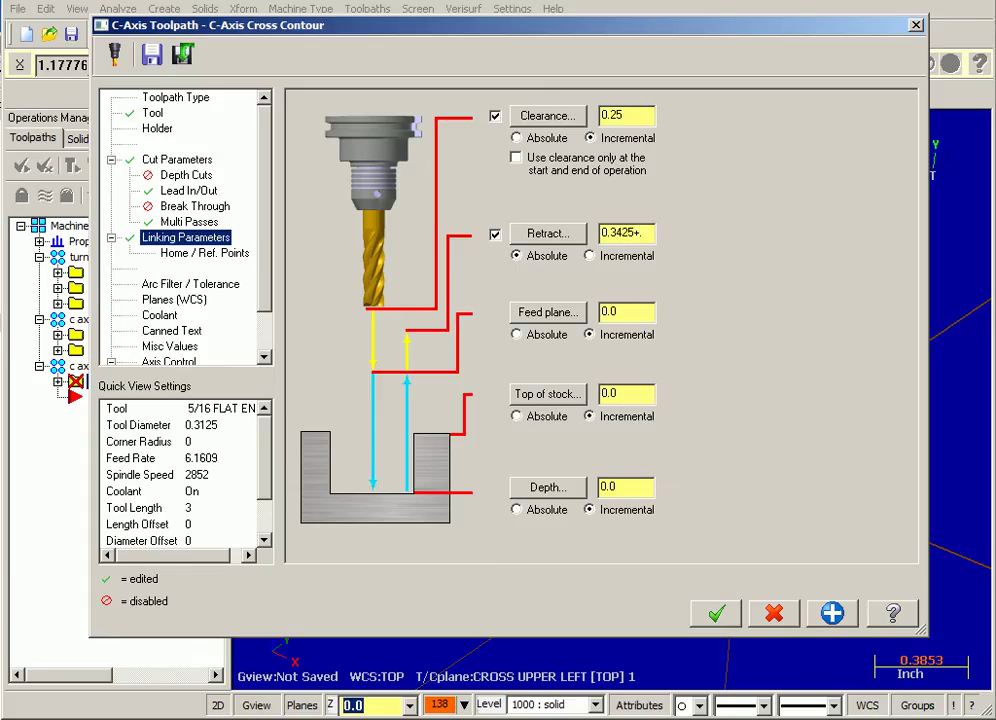
- Make clearance absolute at .5+.25 (0.75), used only at start and end
click(564, 118)
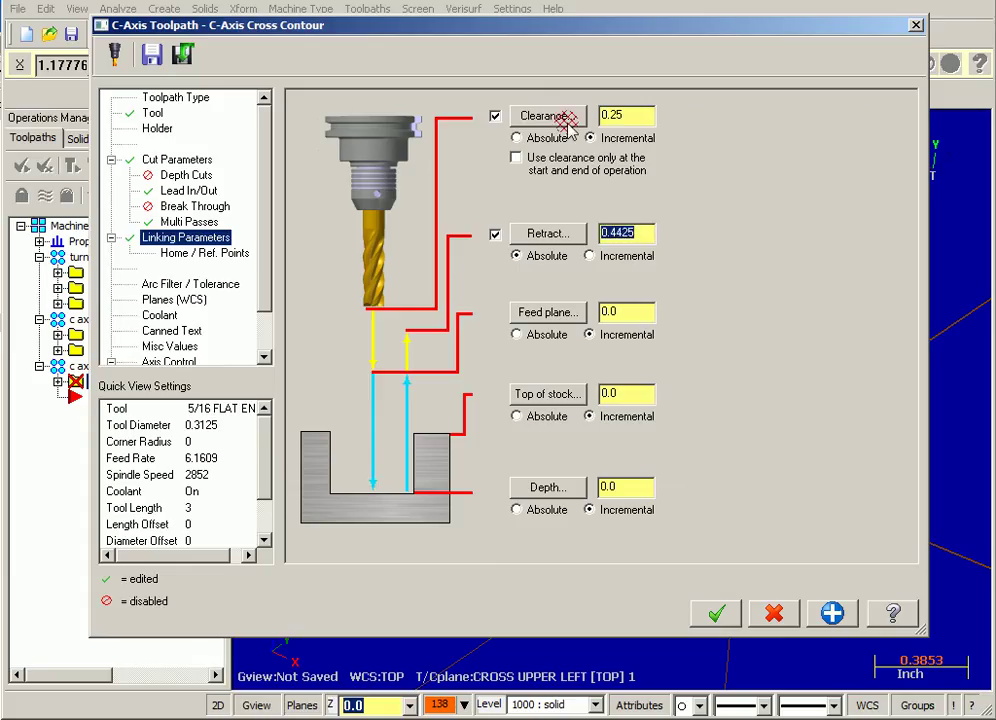
click(533, 137)
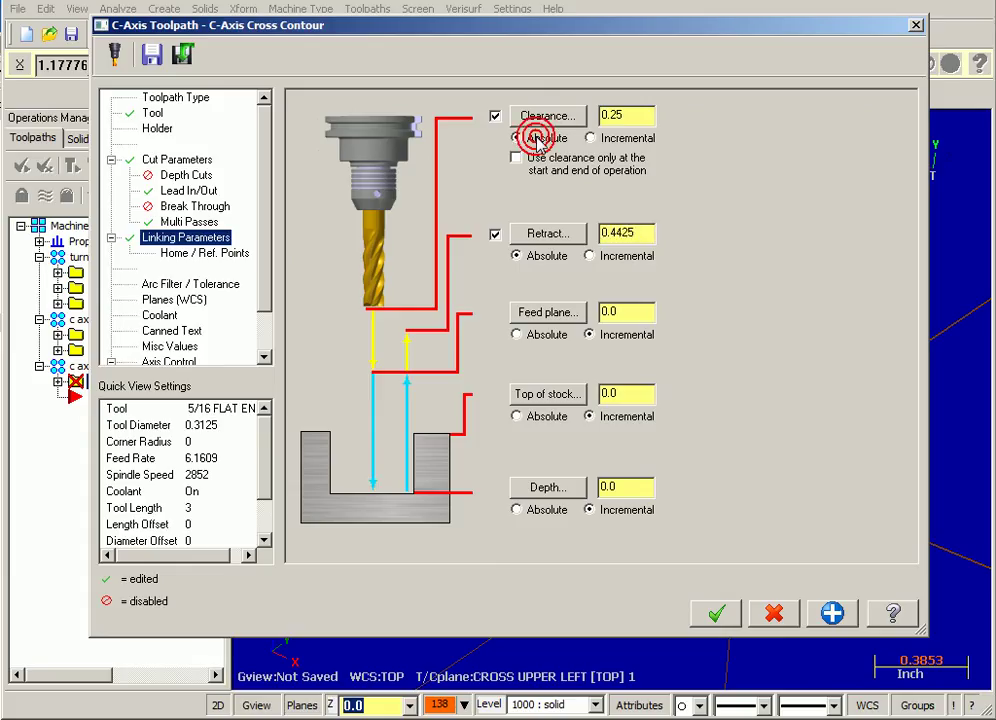
click(610, 112)
text(0)
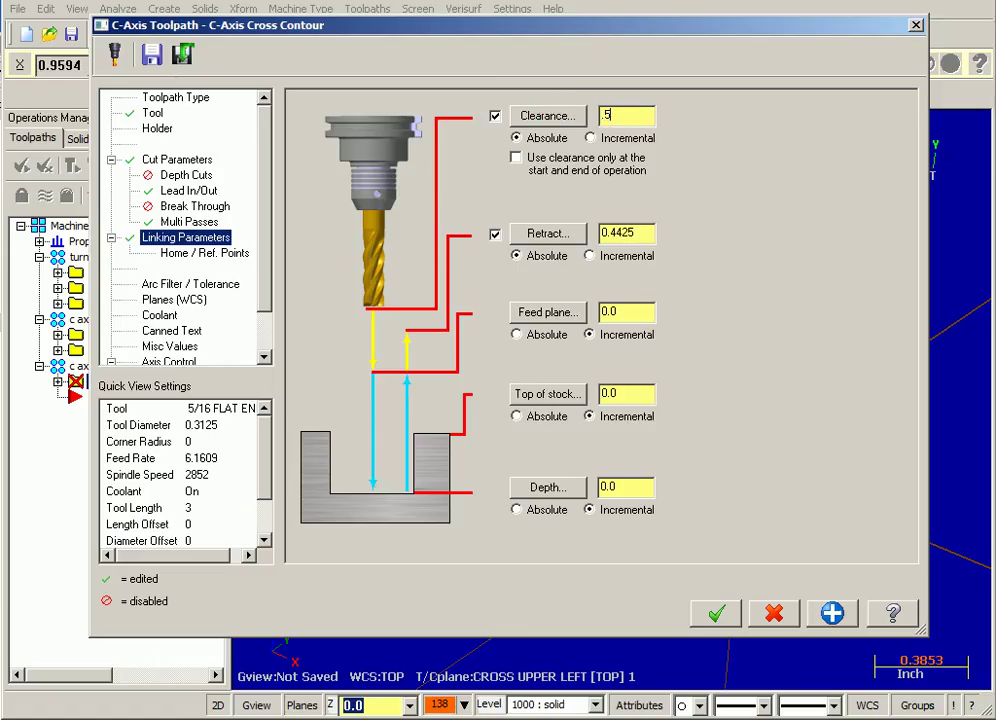
text(5+.25)
key(Return)
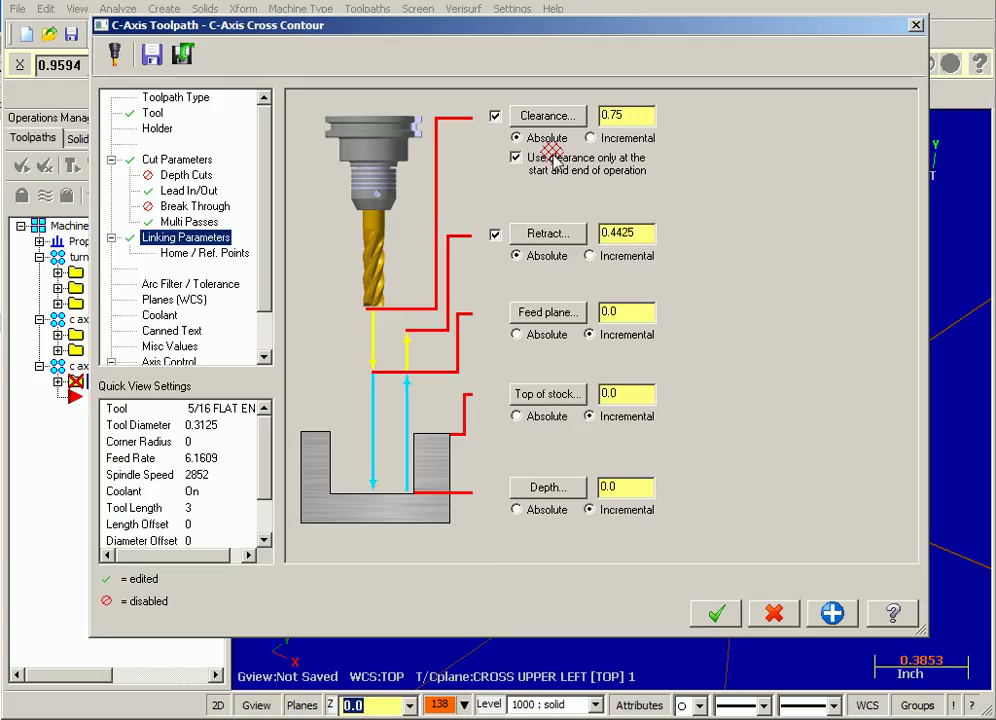
- Set the arc filter ratio to 1:1
click(230, 286)
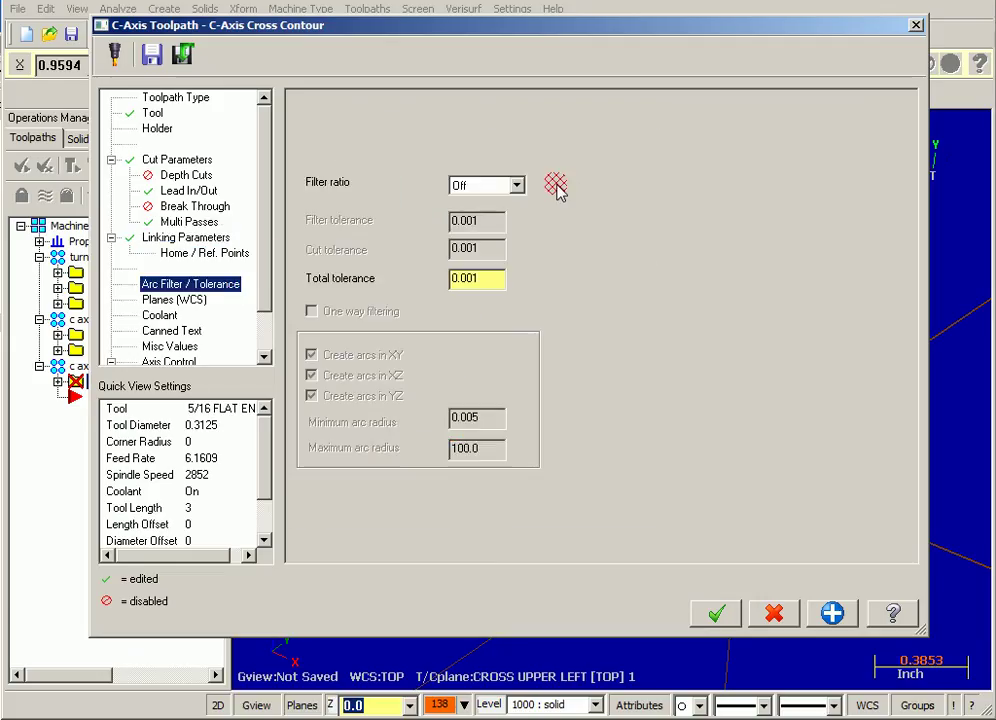
click(516, 187)
click(505, 218)
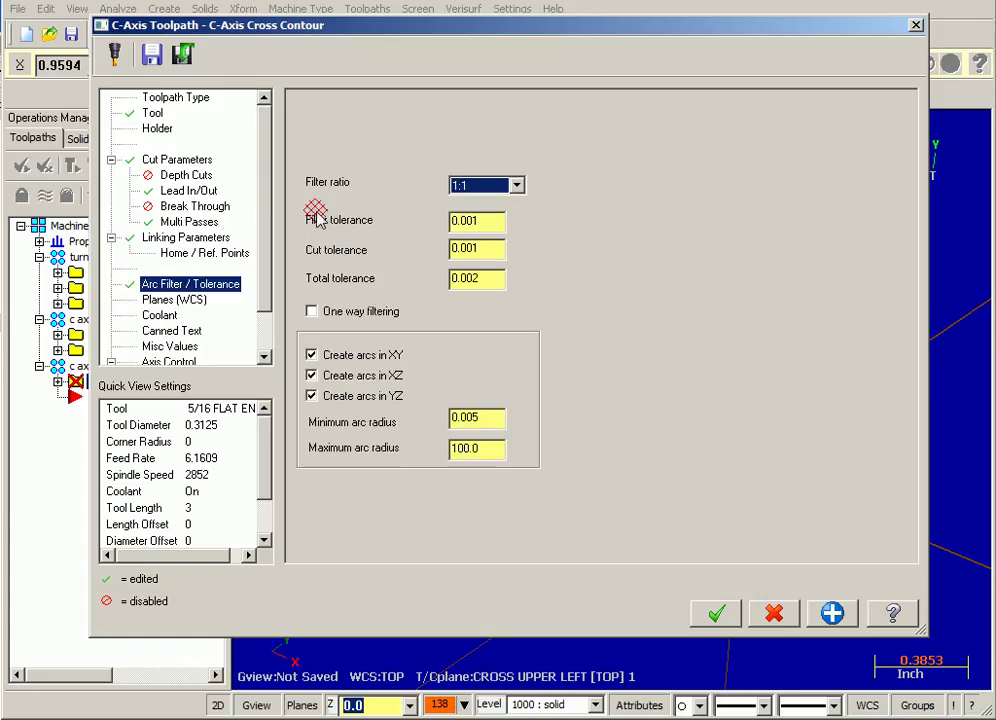
drag(263, 225, 263, 265)
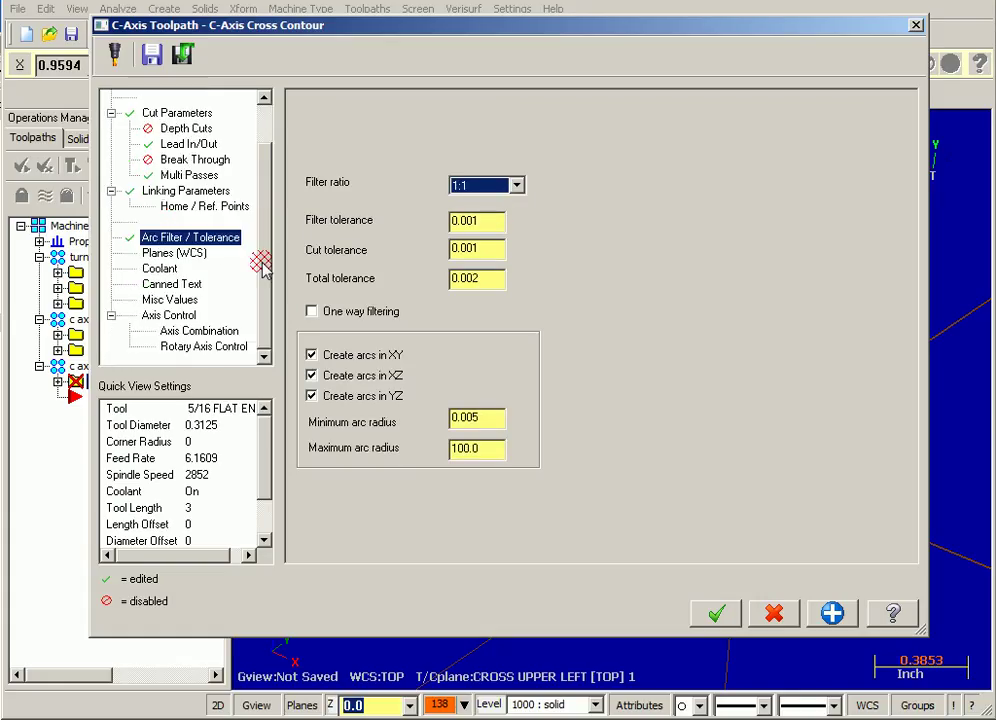
- Show the Rotary Axis Control settings, with Y axis as the rotation type
click(224, 346)
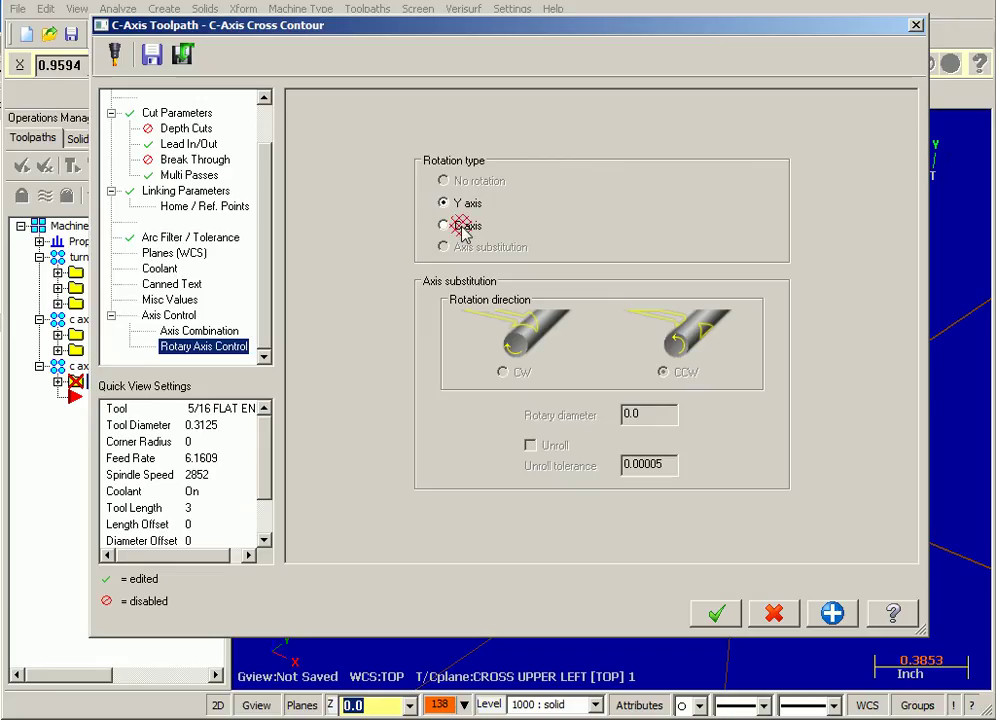
- Regenerate the cross contour and backplot it while rotating around the shaft, then return to shaded
click(719, 615)
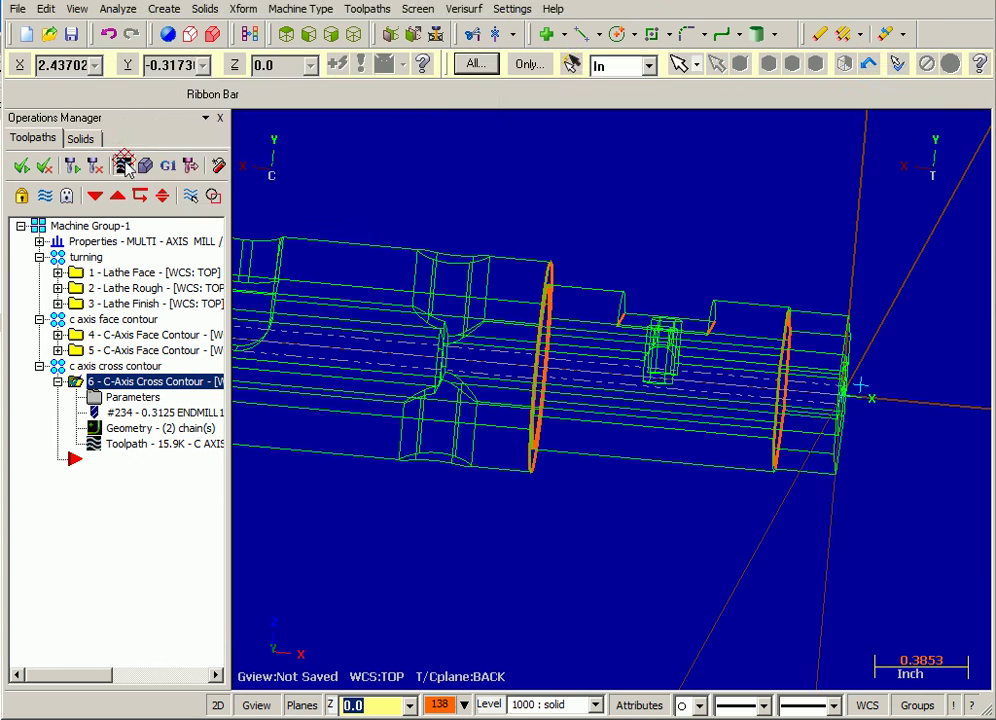
click(123, 165)
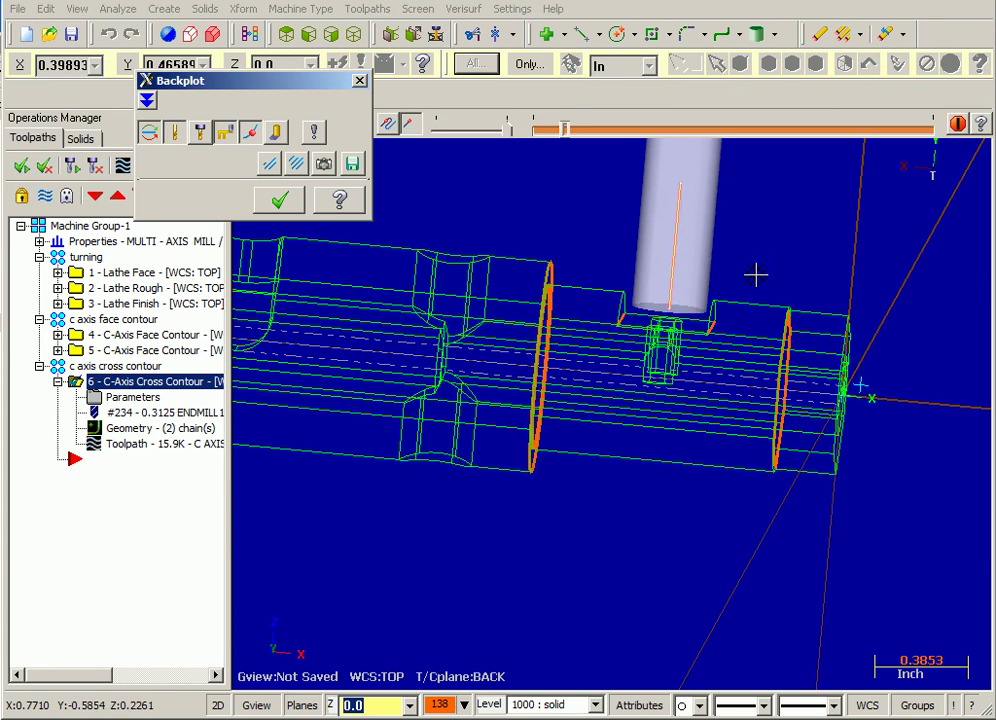
middle_drag(756, 275, 856, 280)
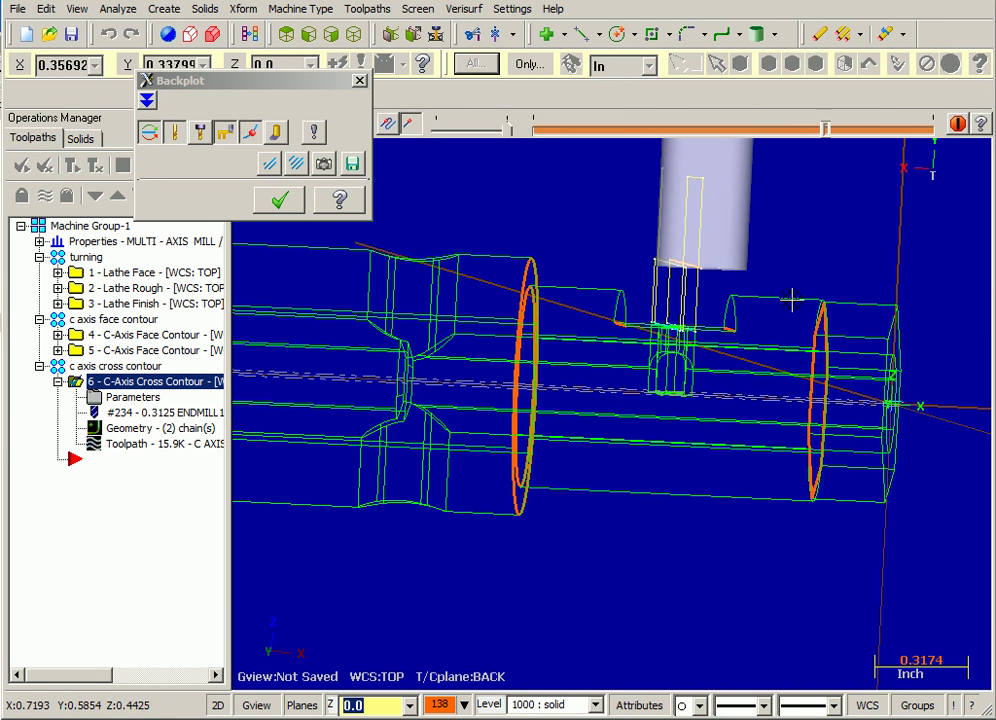
middle_drag(756, 322, 893, 380)
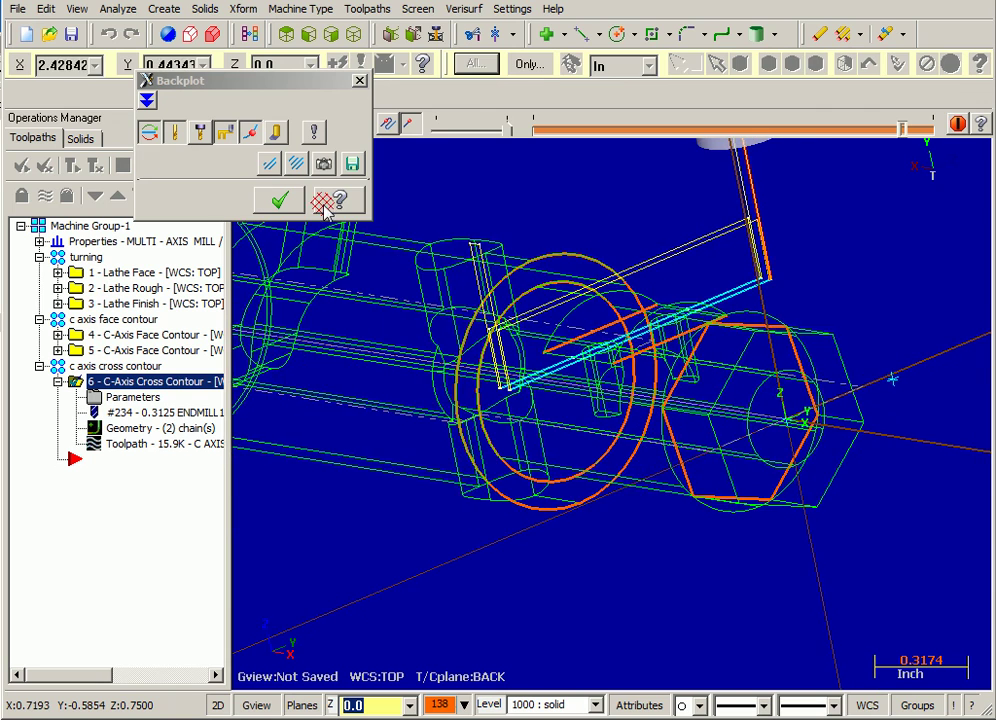
scroll(594, 240, up, 2)
middle_drag(638, 240, 582, 283)
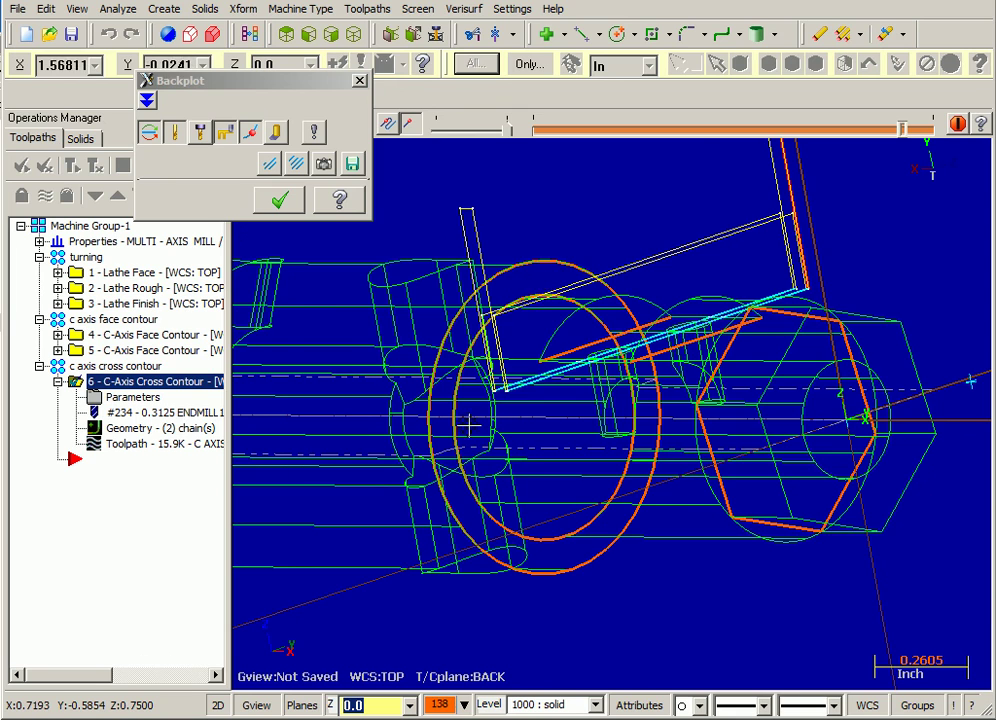
middle_drag(544, 464, 750, 317)
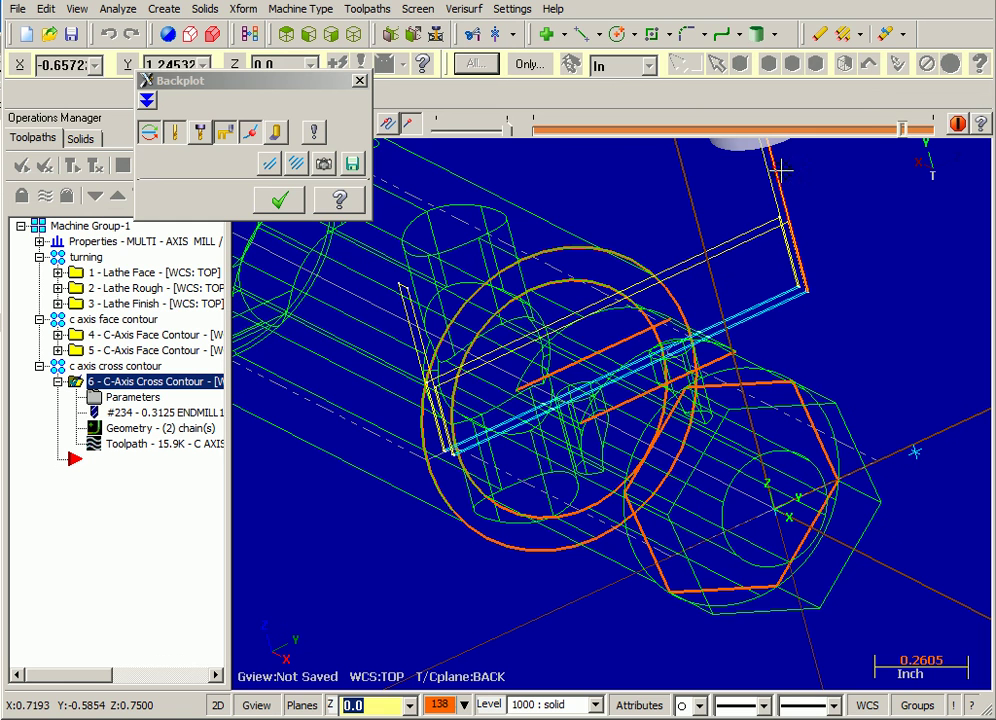
middle_drag(810, 290, 822, 286)
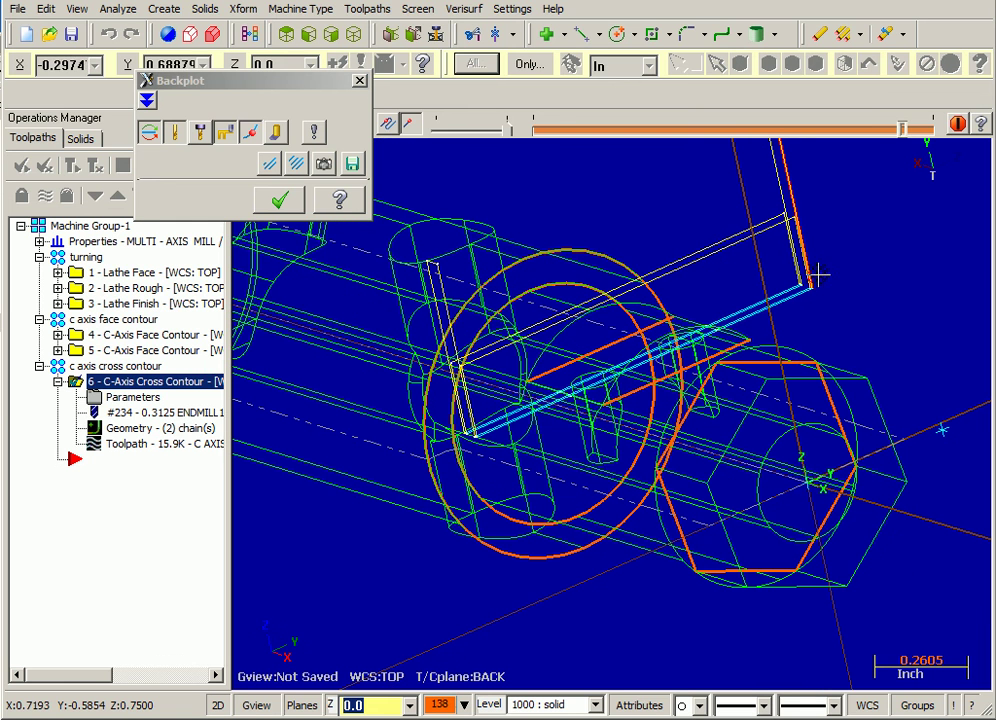
click(270, 199)
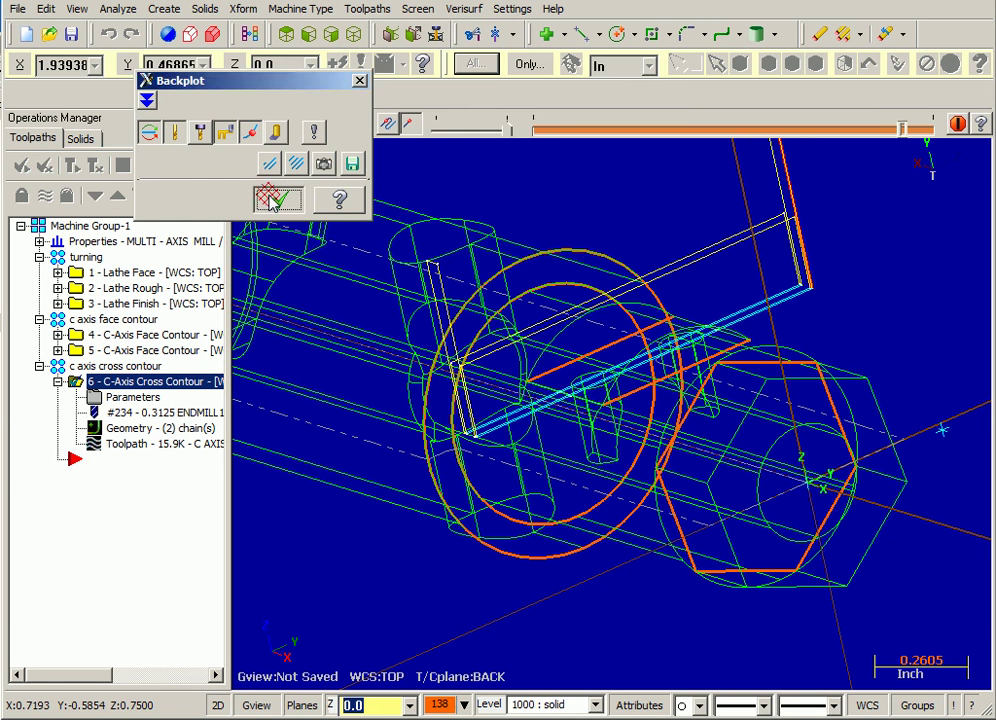
key(alt+s)
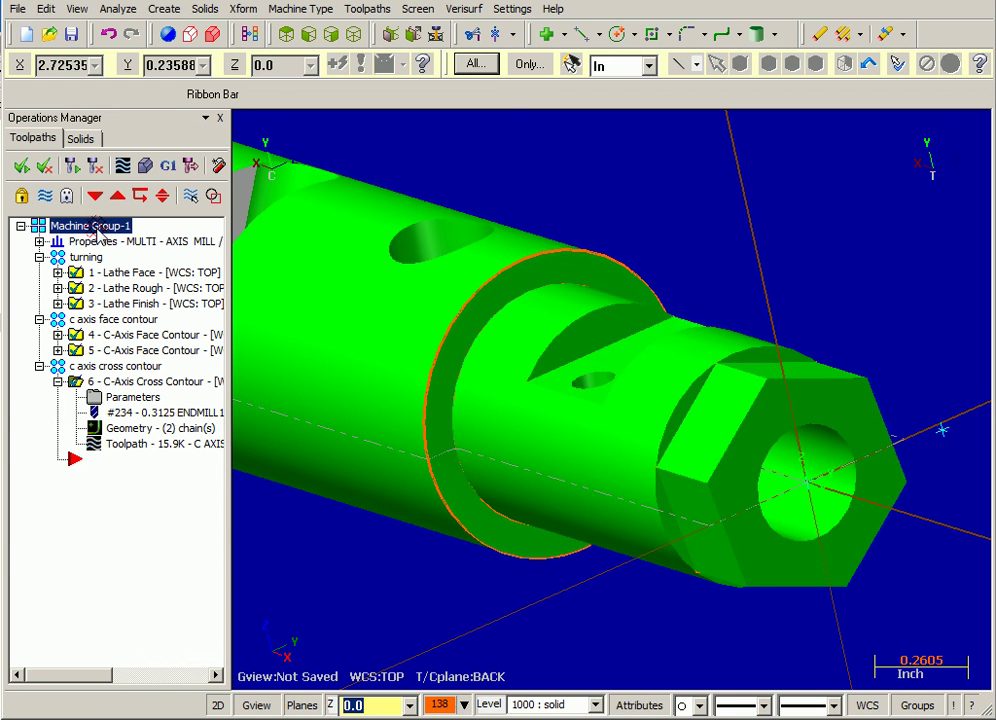
- Verify all six operations to 100% and rotate the part to inspect the hex and cross-contour flat
click(145, 166)
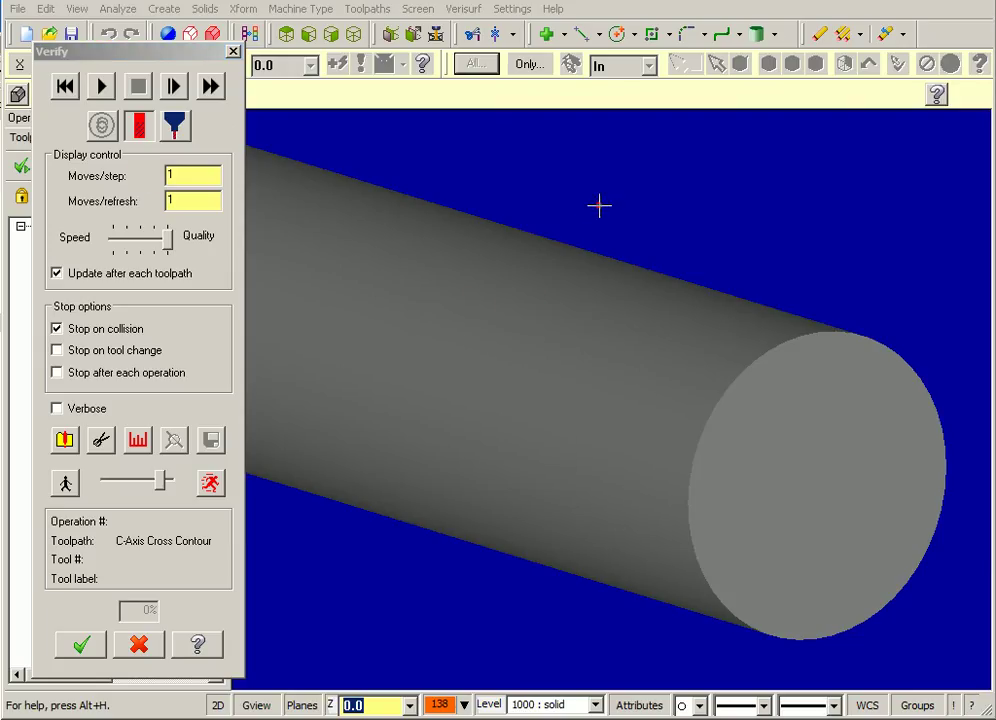
click(100, 86)
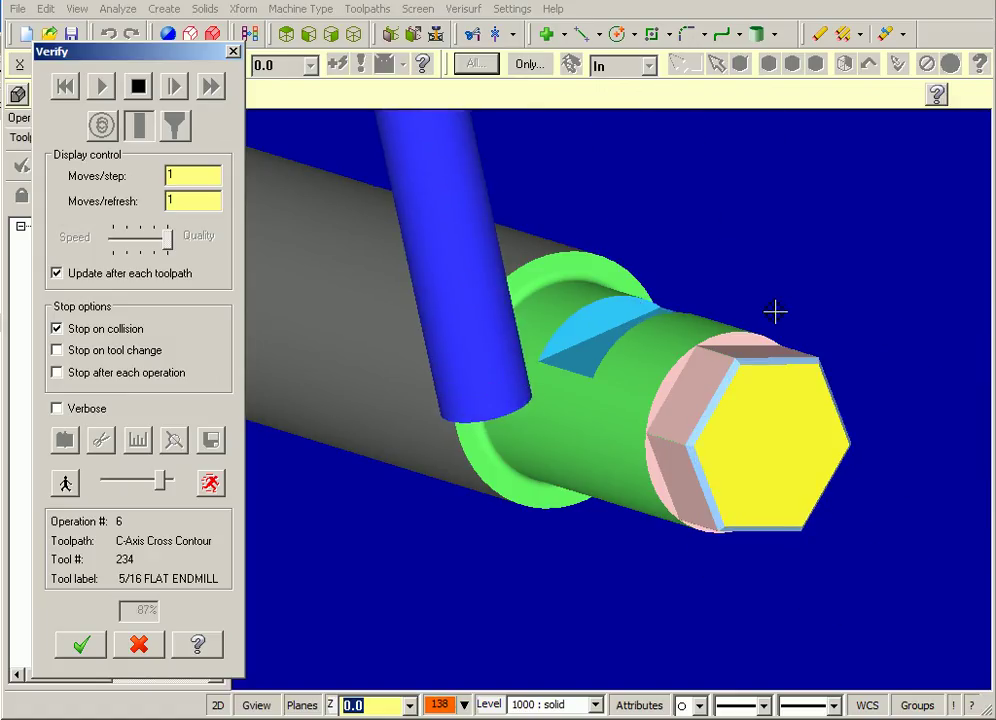
middle_drag(751, 299, 828, 301)
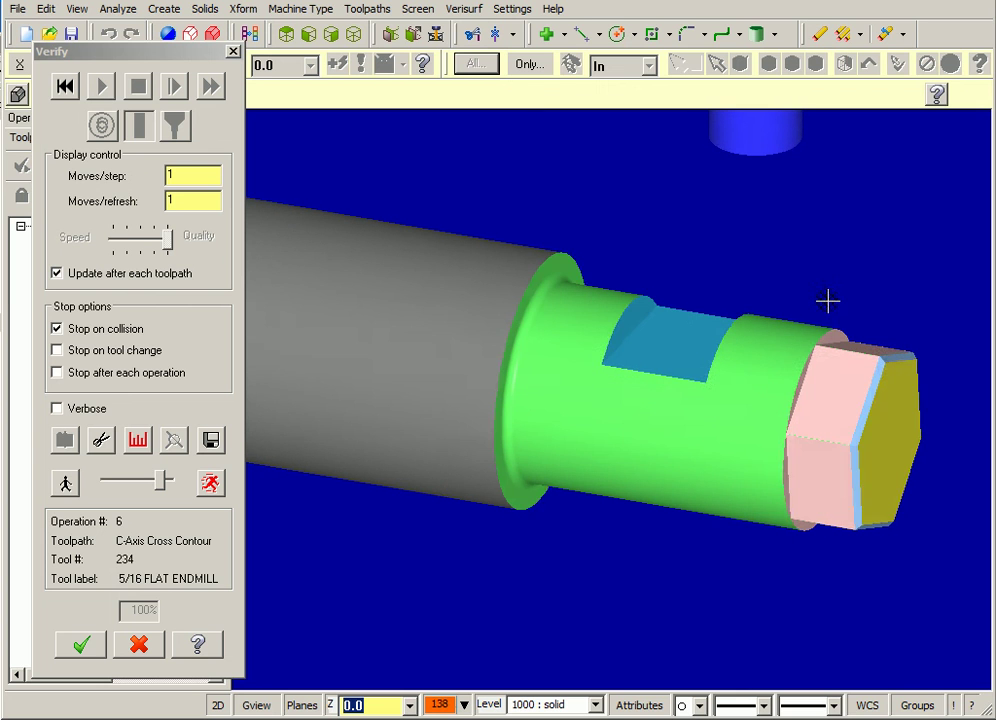